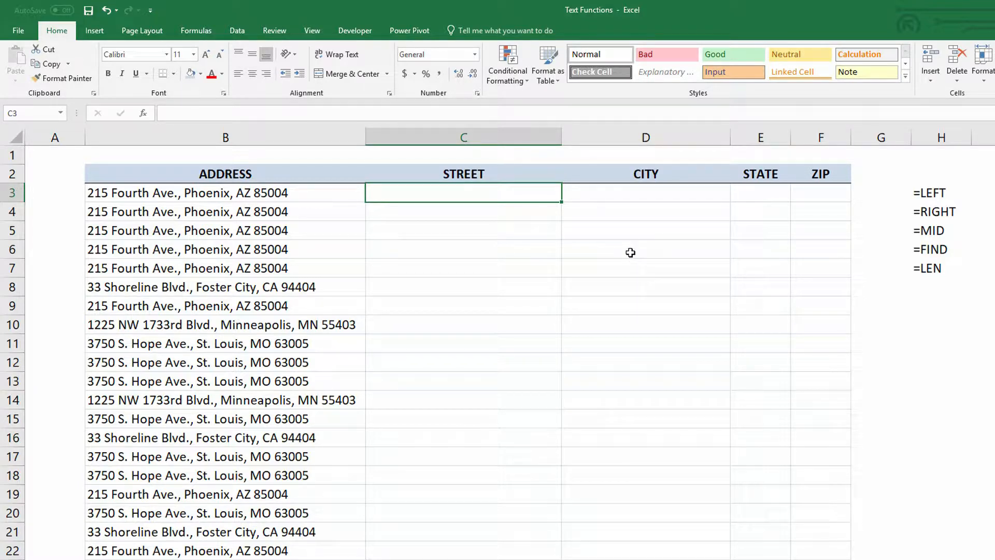
{"action": "left_click", "coordinate": [189, 196]}
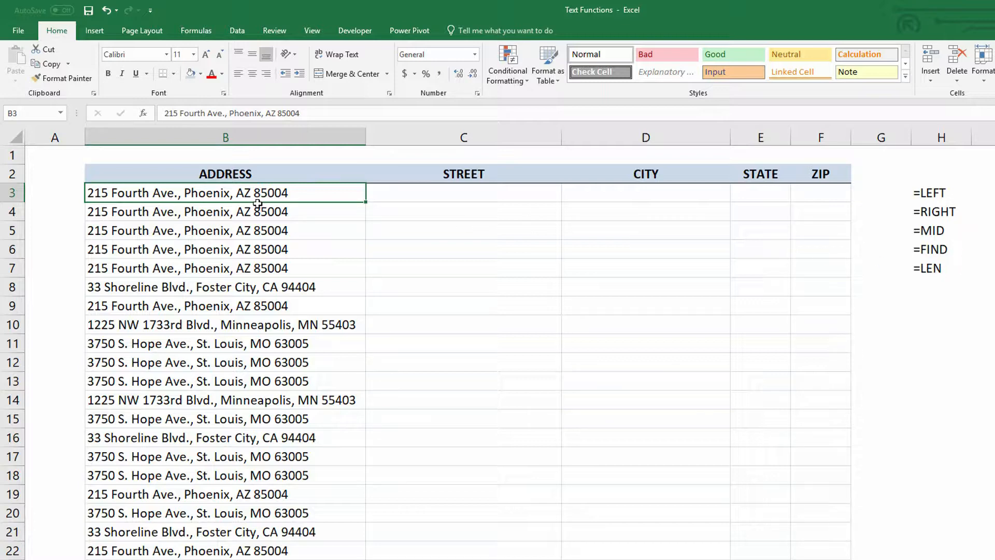
{"action": "left_click", "coordinate": [943, 191]}
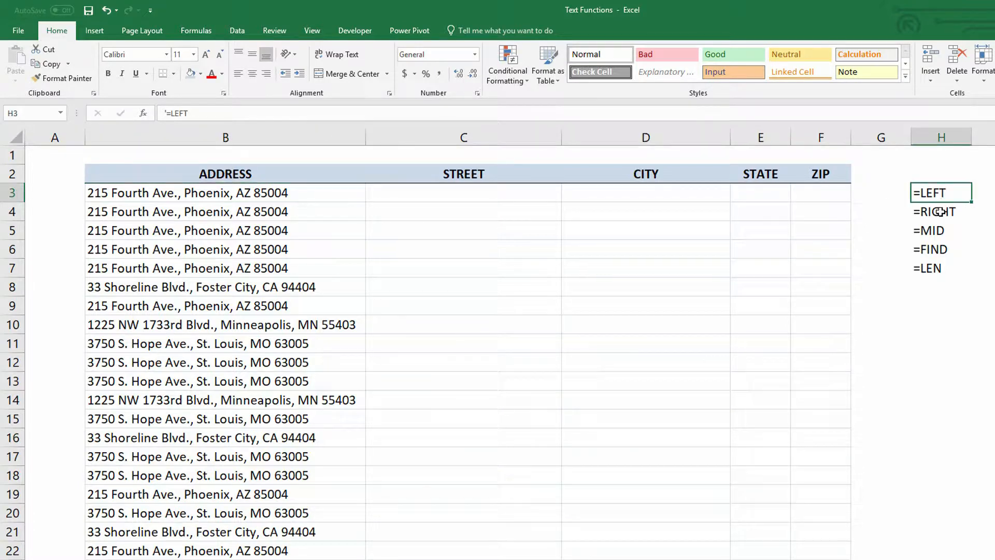
{"action": "left_click", "coordinate": [940, 213]}
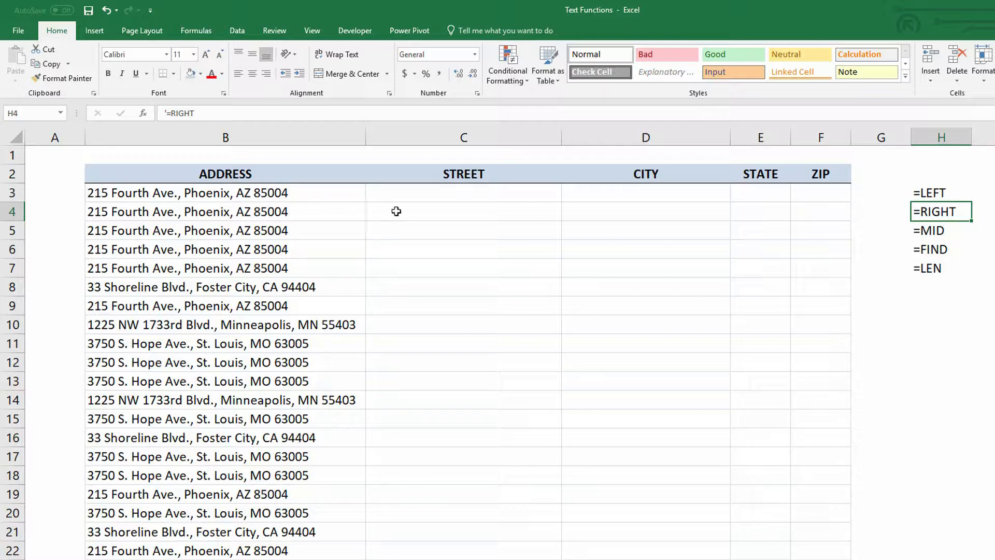
- Enter =RIGHT(B3,5) in F3 to extract the ZIP code and fill the formula down the ZIP column
{"action": "left_click", "coordinate": [822, 197]}
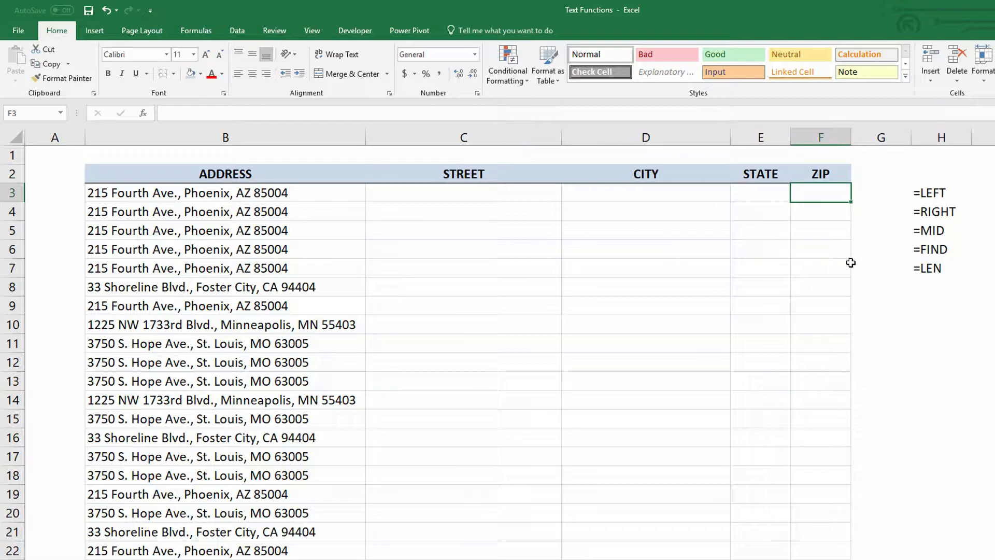
{"action": "type", "text": "=rig"}
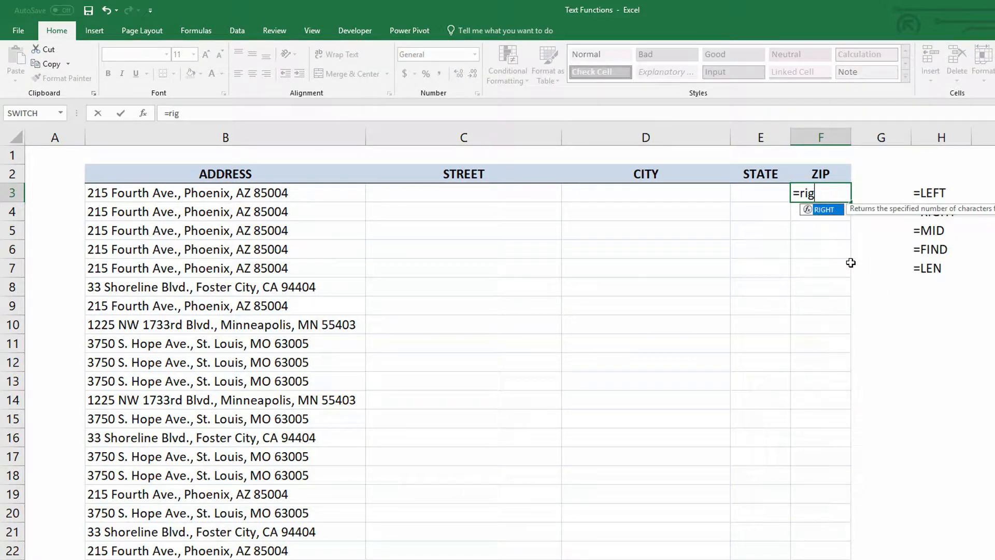
{"action": "key", "text": "Tab"}
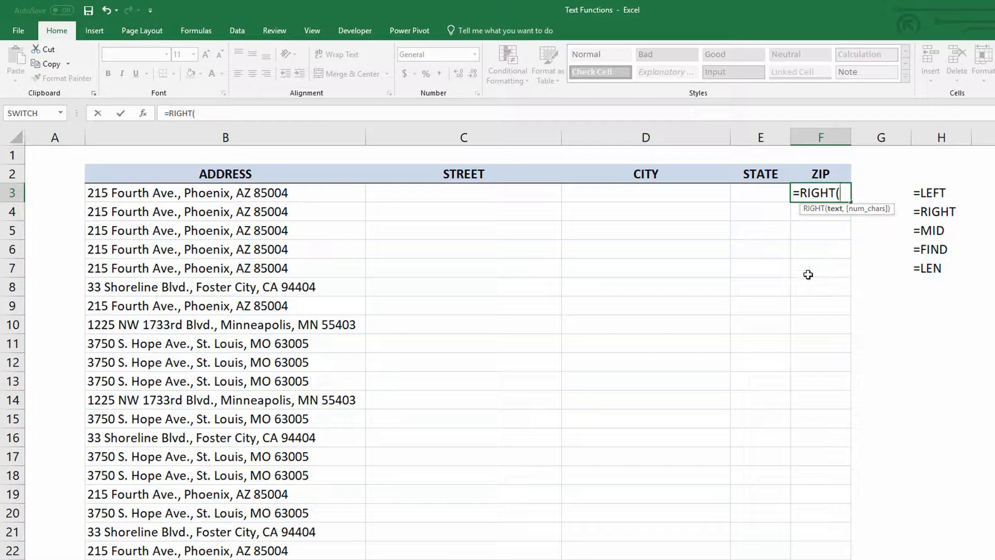
{"action": "left_click", "coordinate": [169, 195]}
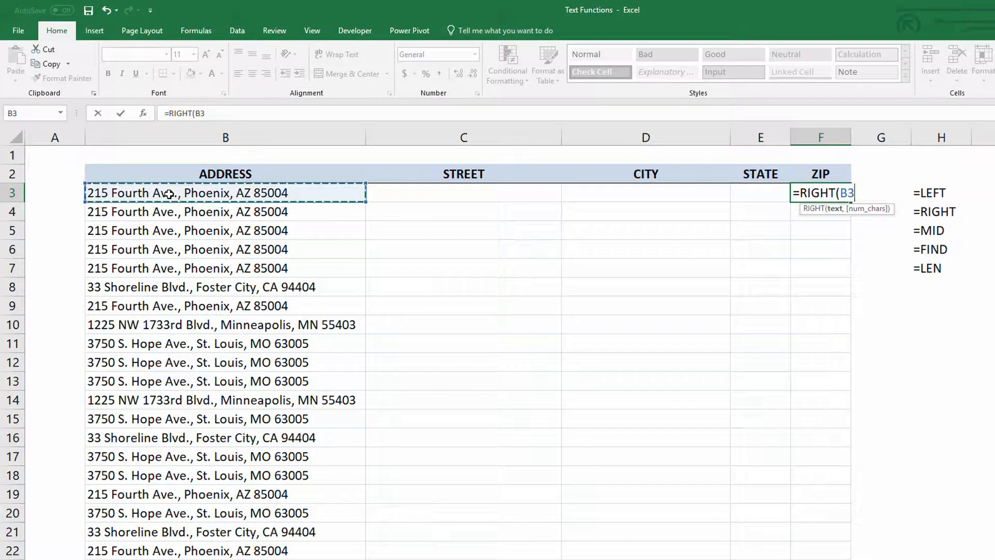
{"action": "type", "text": ","}
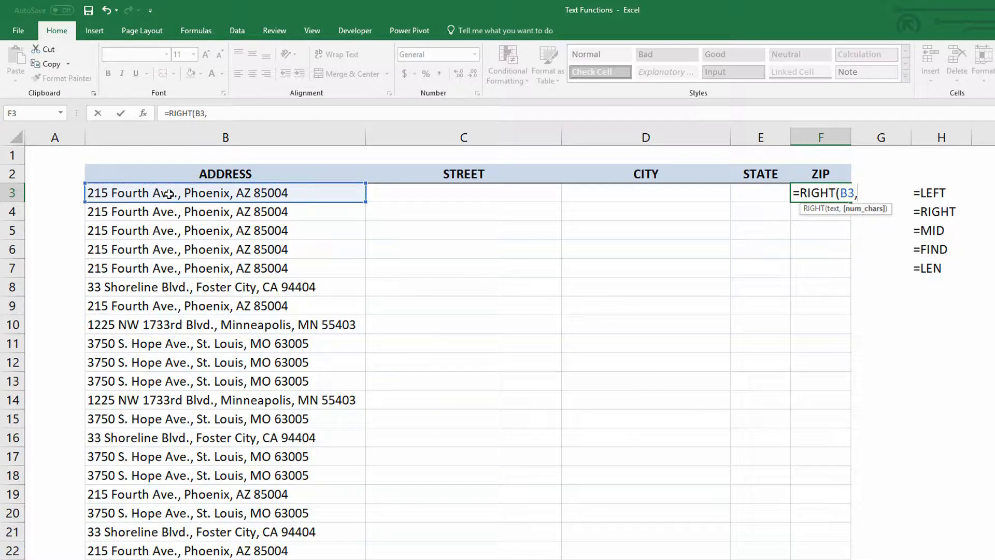
{"action": "type", "text": "5)"}
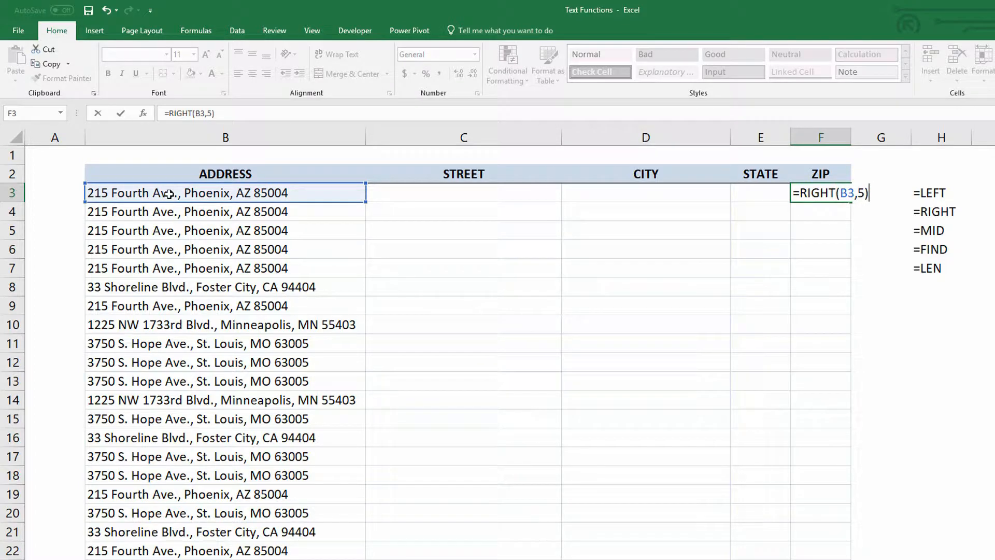
{"action": "key", "text": "ctrl+Return"}
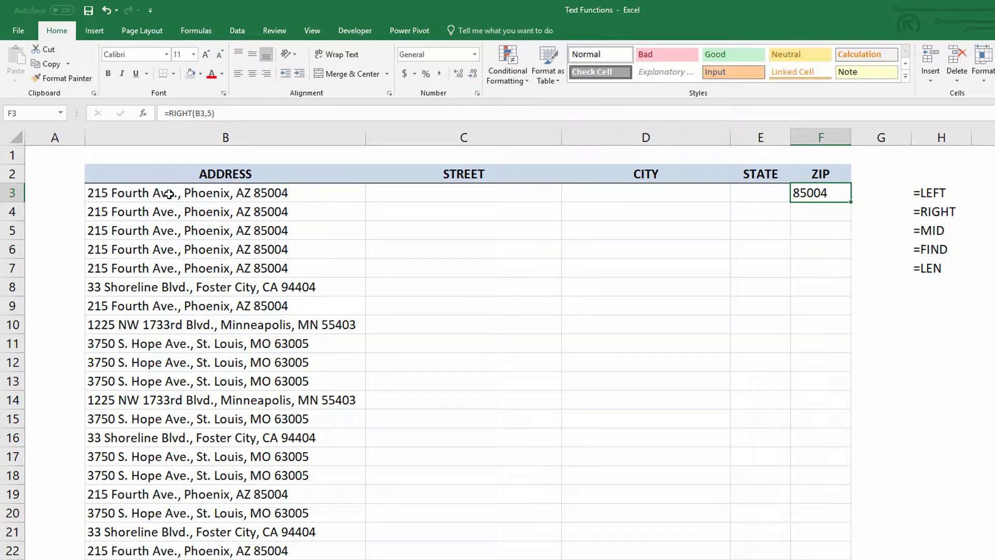
{"action": "double_click", "coordinate": [851, 202]}
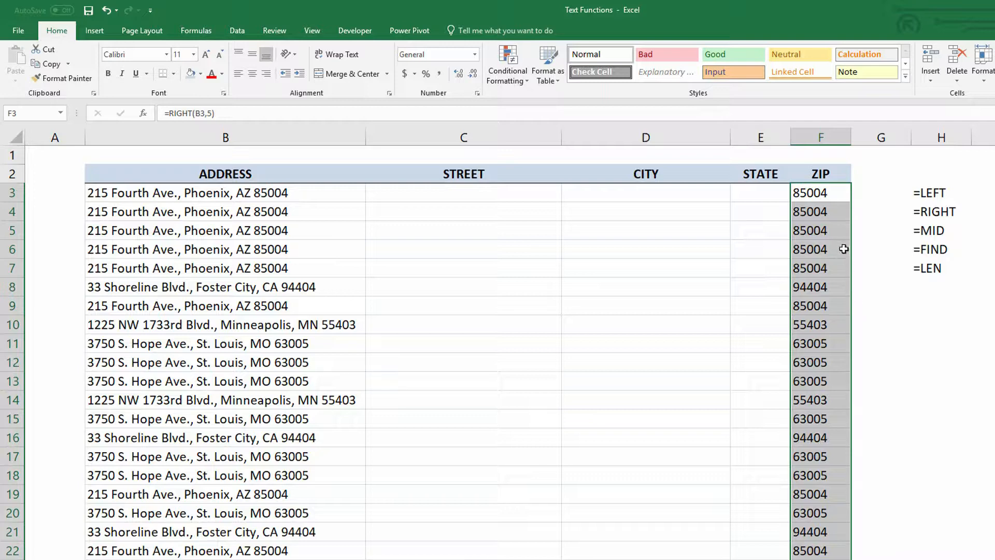
{"action": "left_click", "coordinate": [932, 211]}
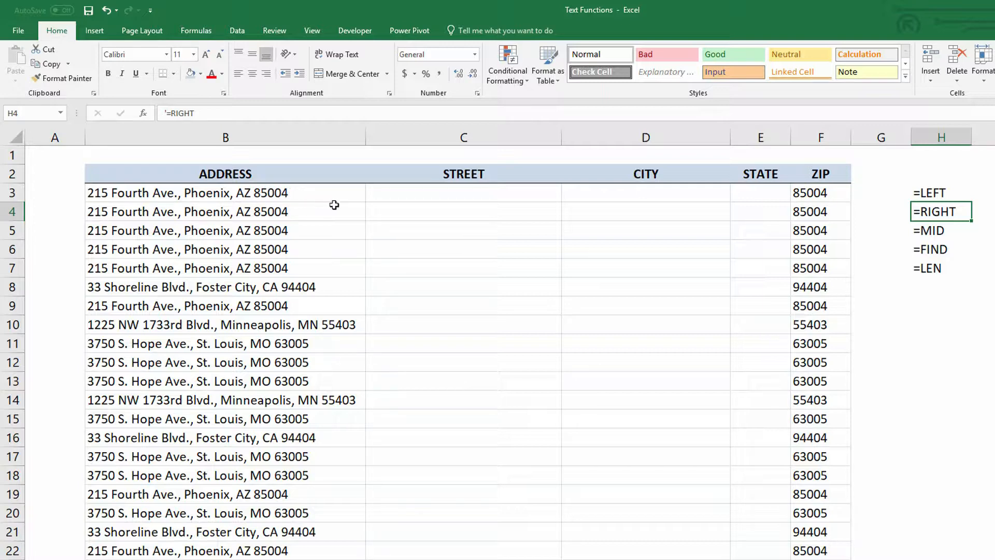
{"action": "left_click", "coordinate": [923, 194]}
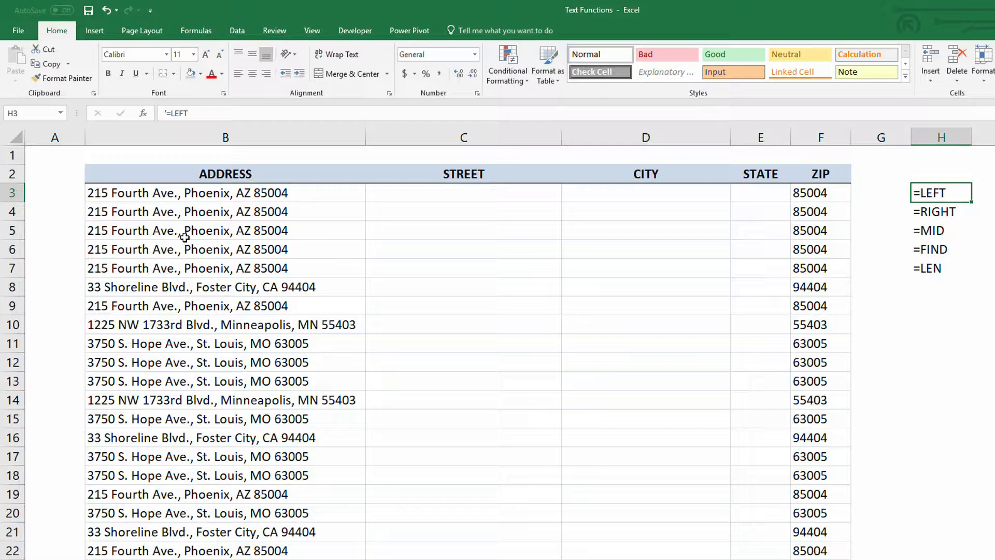
{"action": "left_click", "coordinate": [406, 193]}
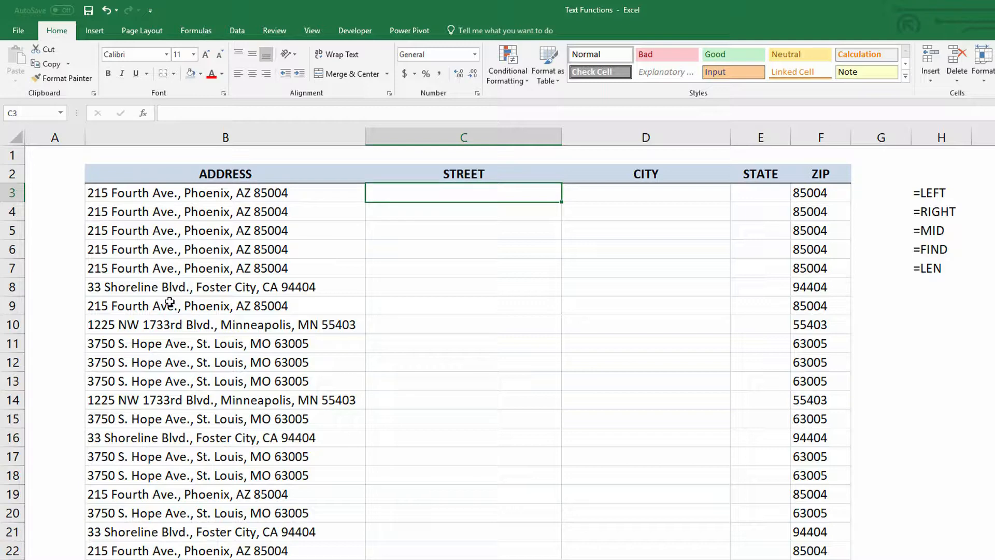
{"action": "left_click", "coordinate": [928, 252]}
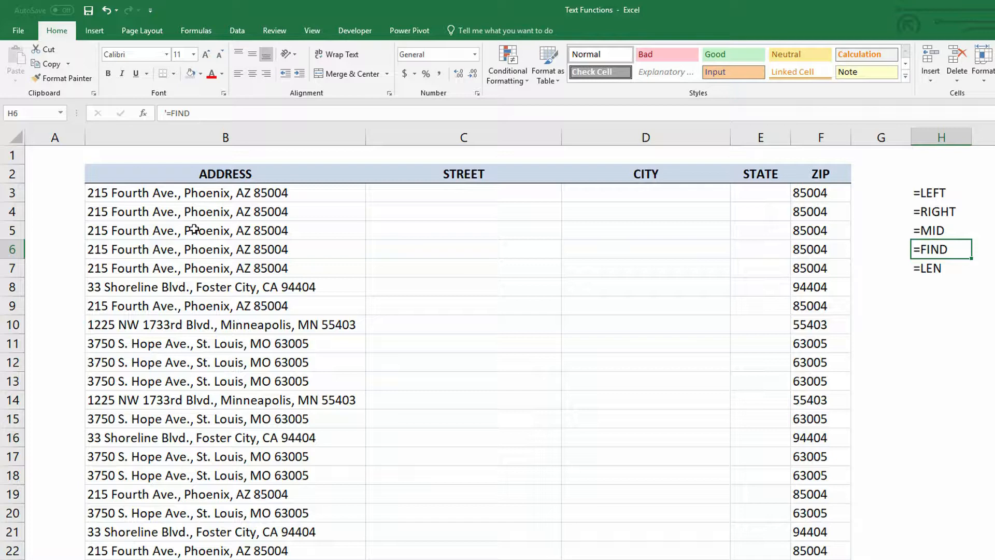
- Insert the LEFT text function in C3 under STREET, with B3 as its Text argument
{"action": "left_click", "coordinate": [414, 196]}
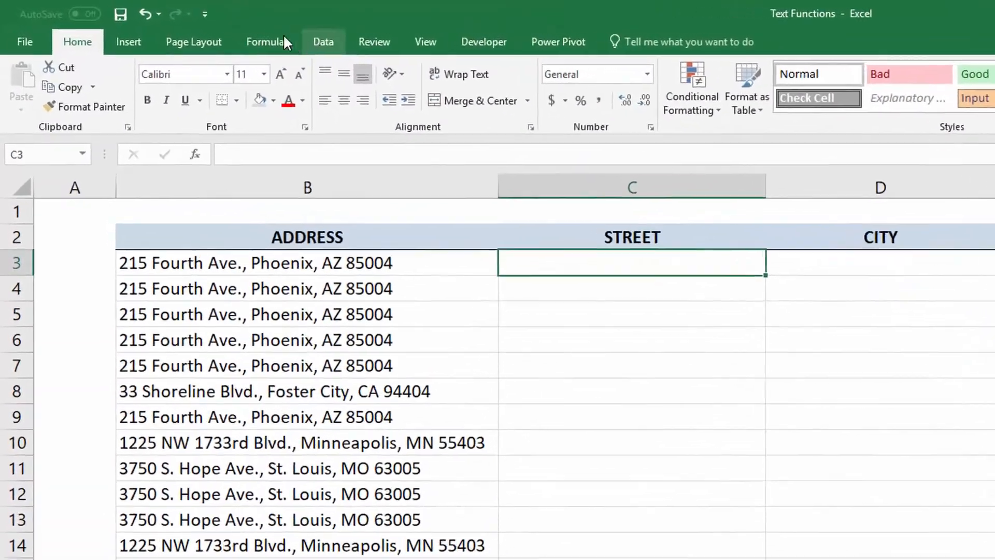
{"action": "left_click", "coordinate": [283, 36]}
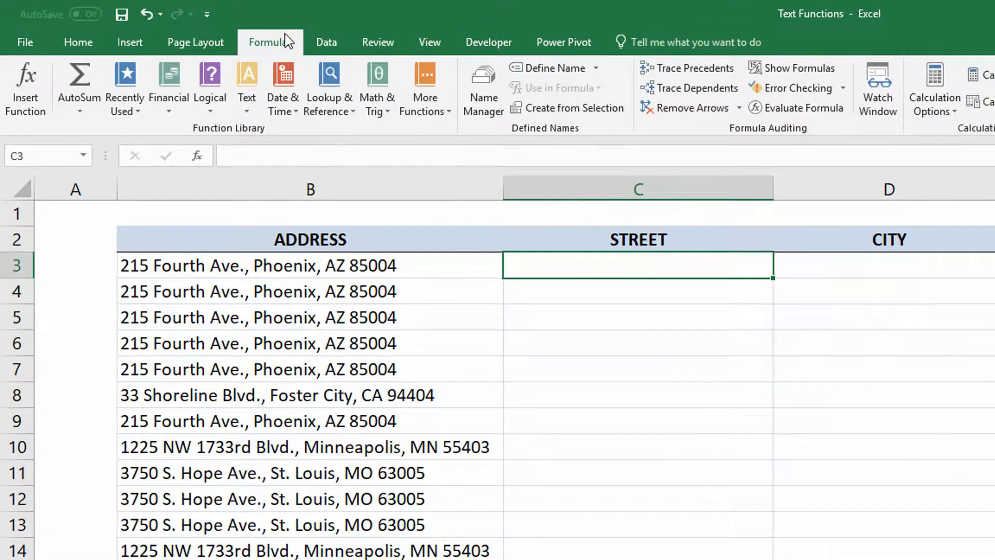
{"action": "left_click", "coordinate": [241, 94]}
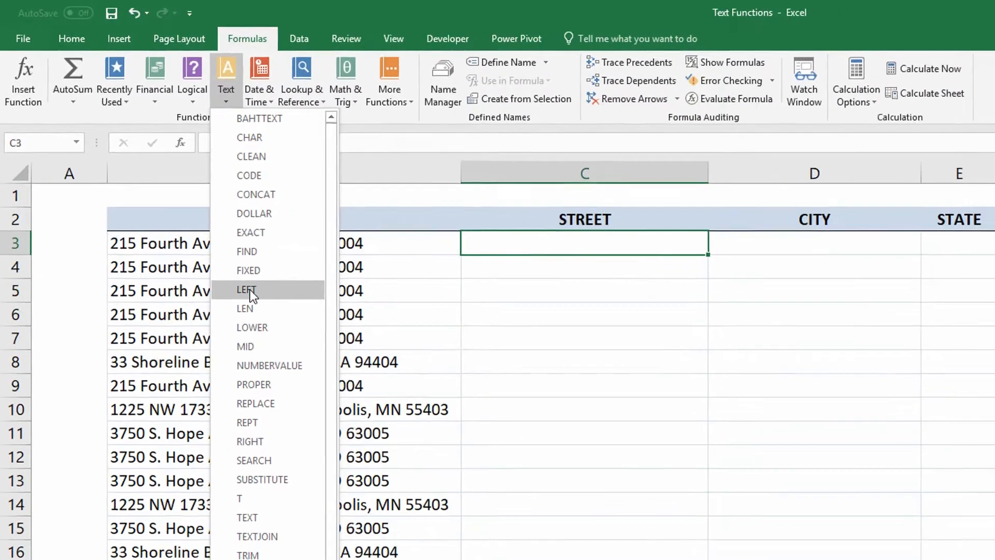
{"action": "left_click", "coordinate": [269, 316]}
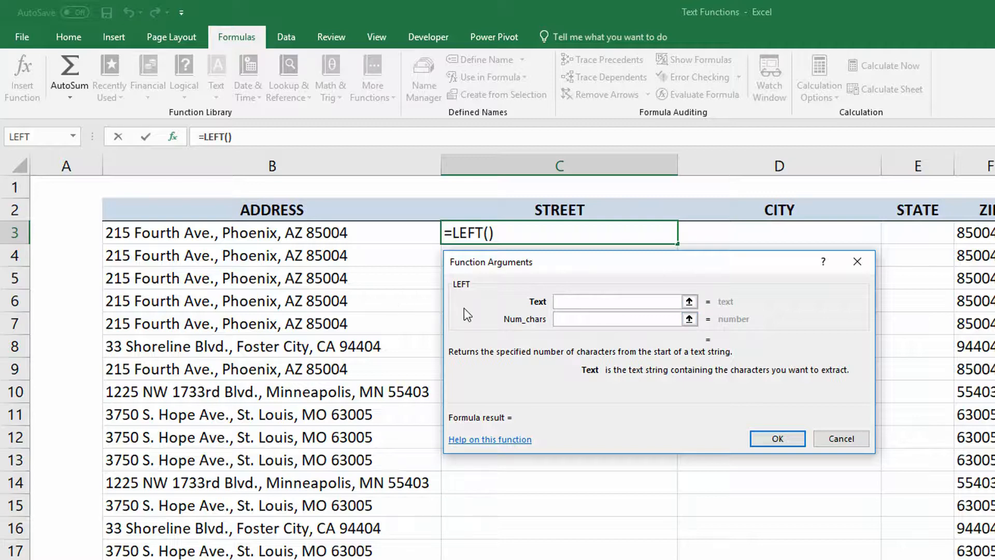
{"action": "left_click", "coordinate": [247, 231]}
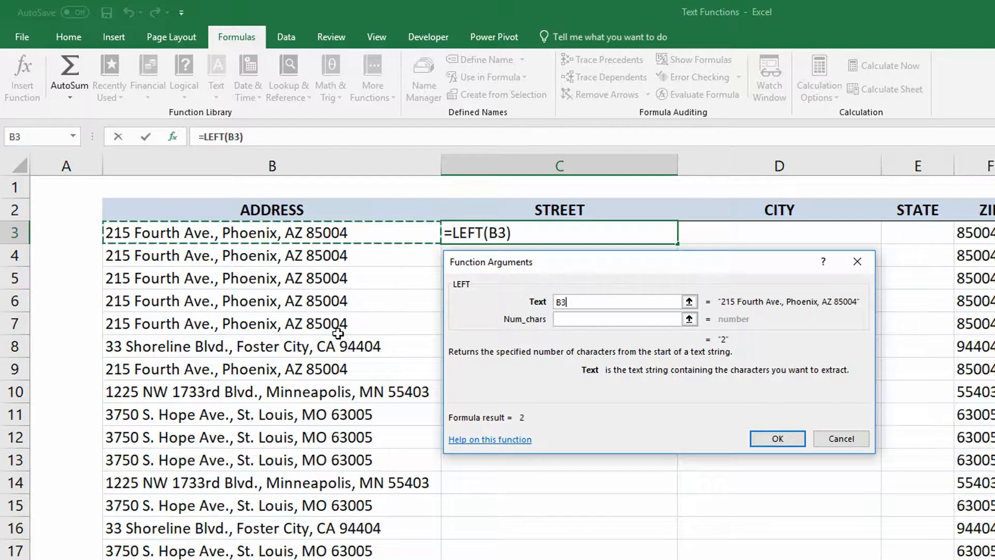
- Nest a FIND function as LEFT's Num_chars argument, finding "," within the text of B3
{"action": "left_click", "coordinate": [562, 320]}
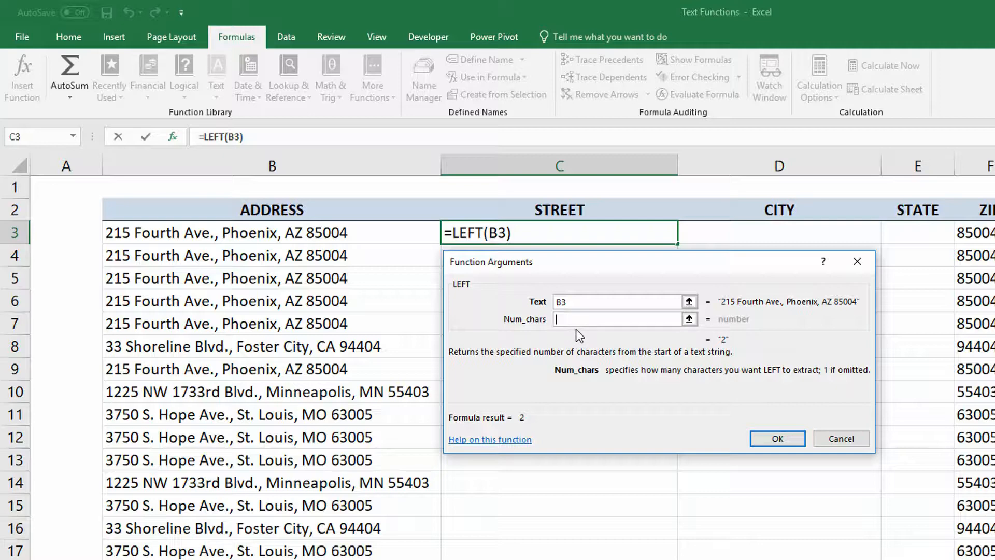
{"action": "type", "text": "FIND("}
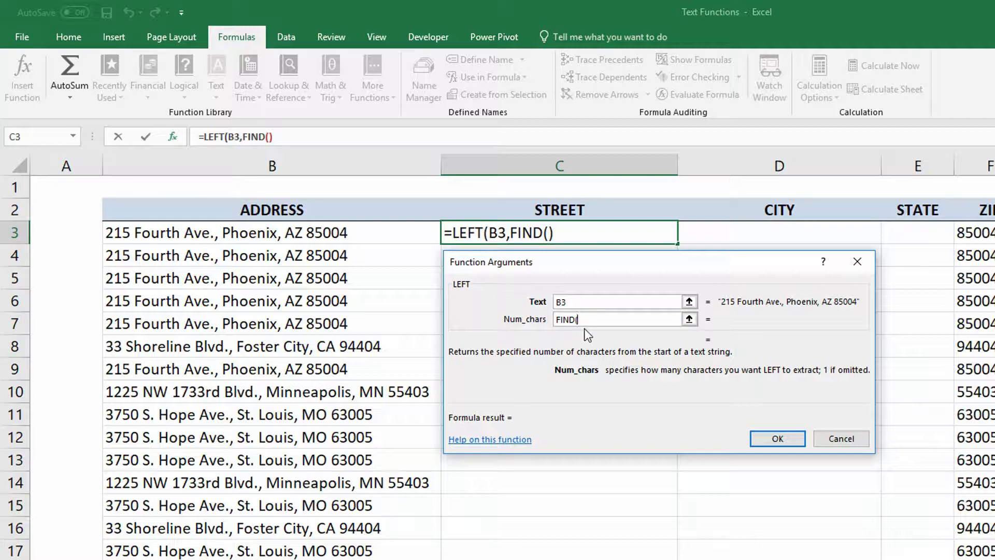
{"action": "left_click", "coordinate": [257, 137]}
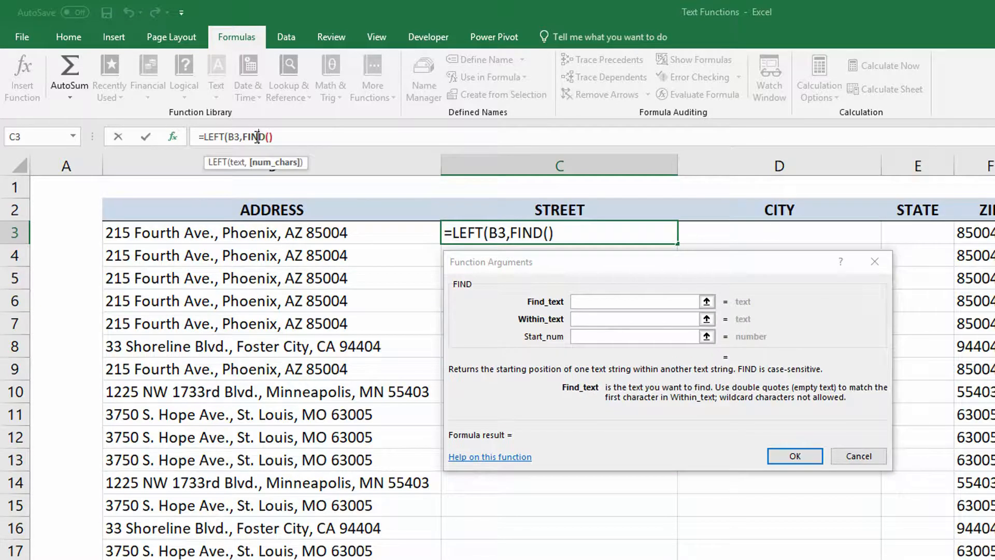
{"action": "left_click", "coordinate": [598, 270]}
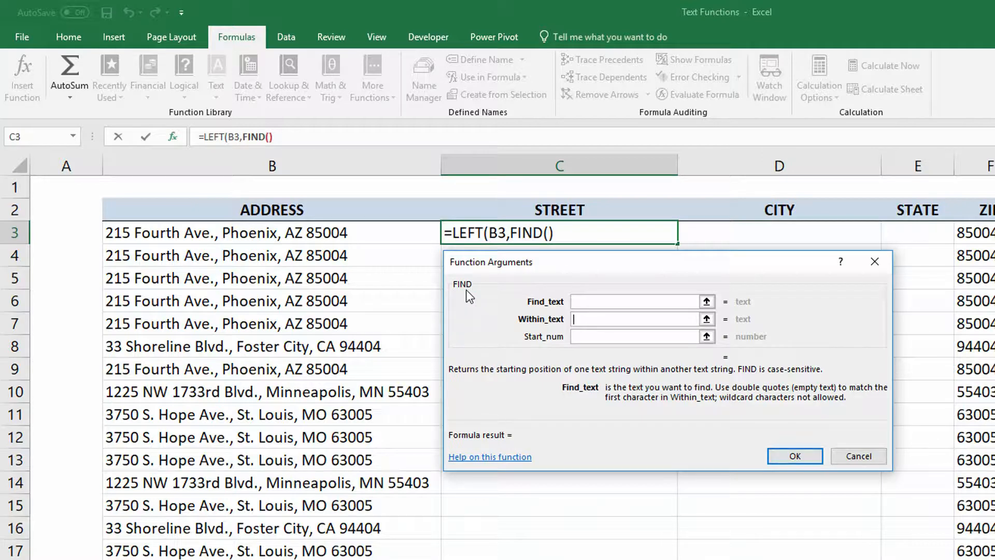
{"action": "left_click", "coordinate": [602, 301]}
{"action": "type", "text": "\",\""}
{"action": "left_click", "coordinate": [594, 320]}
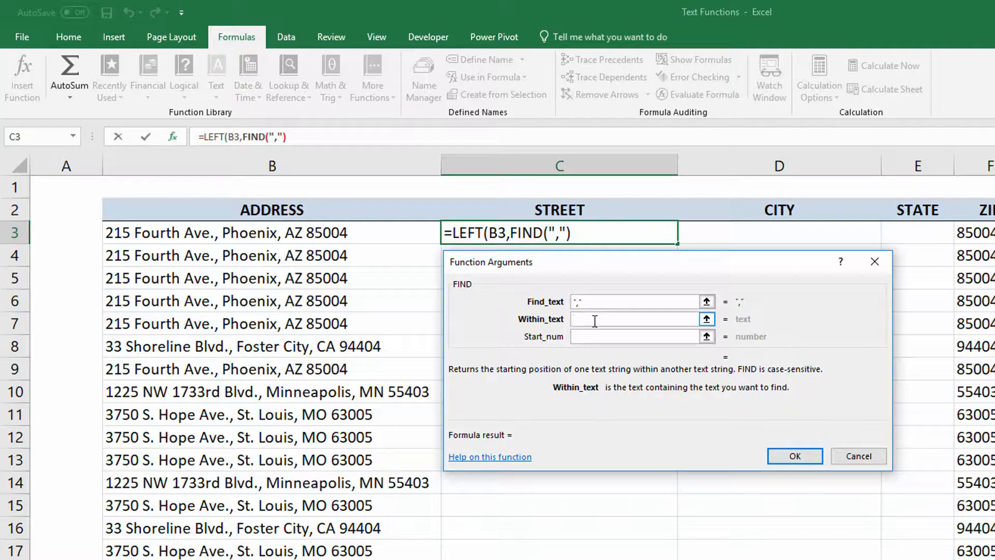
{"action": "left_click", "coordinate": [225, 239]}
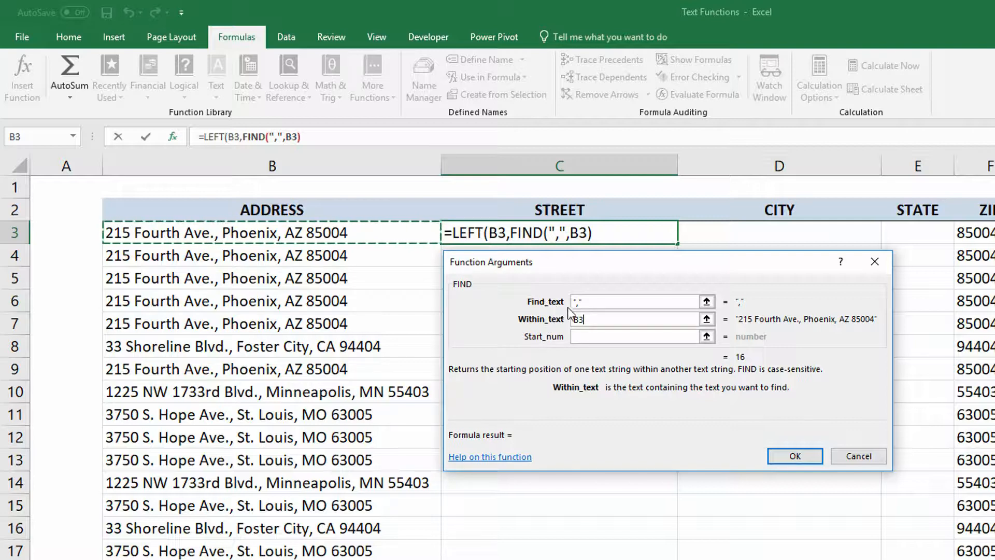
{"action": "left_click", "coordinate": [597, 308]}
{"action": "left_click", "coordinate": [598, 315]}
{"action": "key", "text": "Tab"}
- Subtract 1 from the FIND result in LEFT's Num_chars, accept the formula, and fill it down the STREET column
{"action": "left_click", "coordinate": [217, 136]}
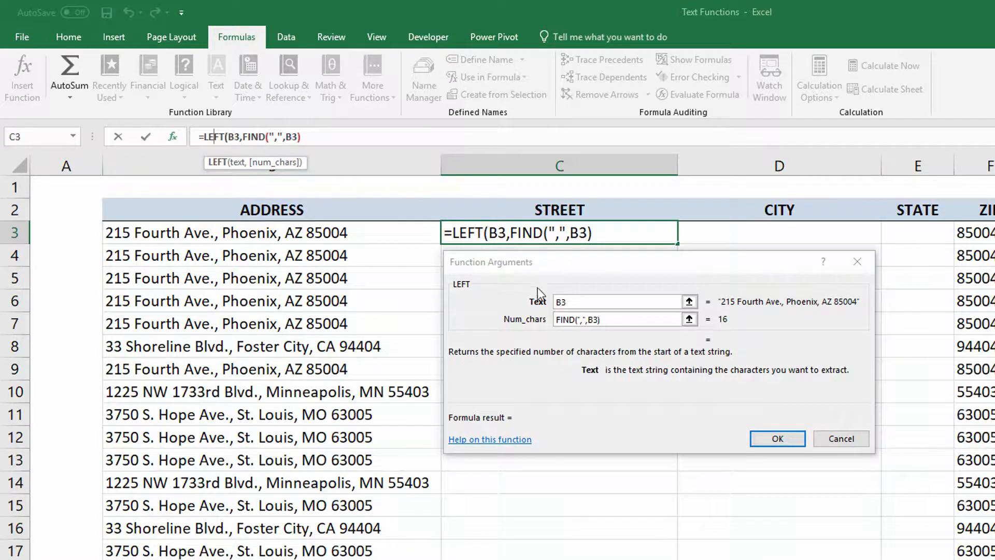
{"action": "left_click", "coordinate": [618, 321]}
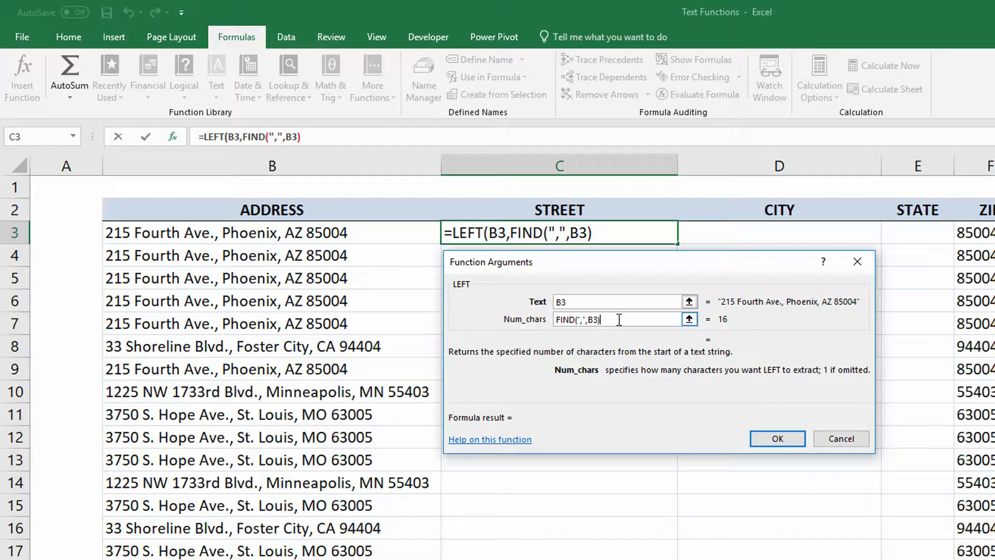
{"action": "type", "text": "-1"}
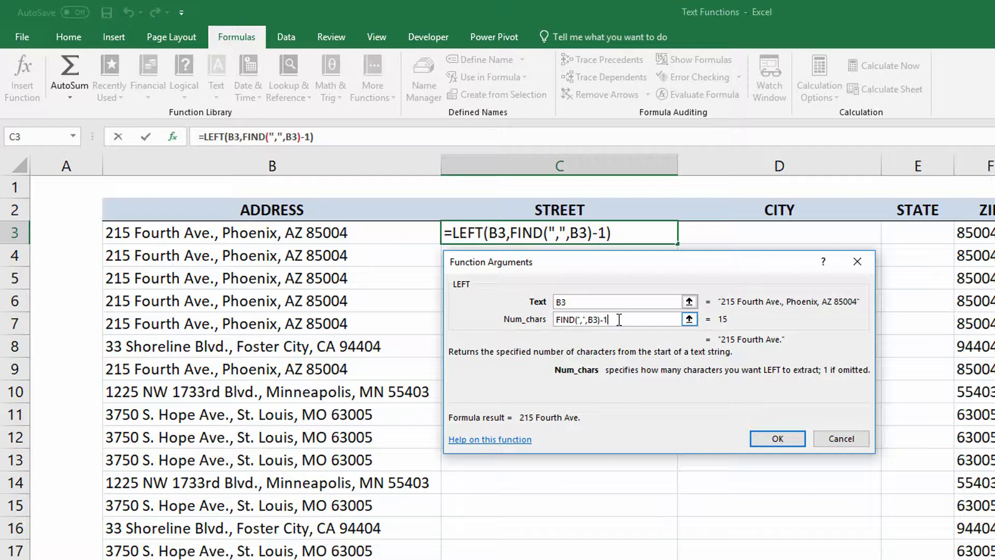
{"action": "left_click", "coordinate": [759, 439]}
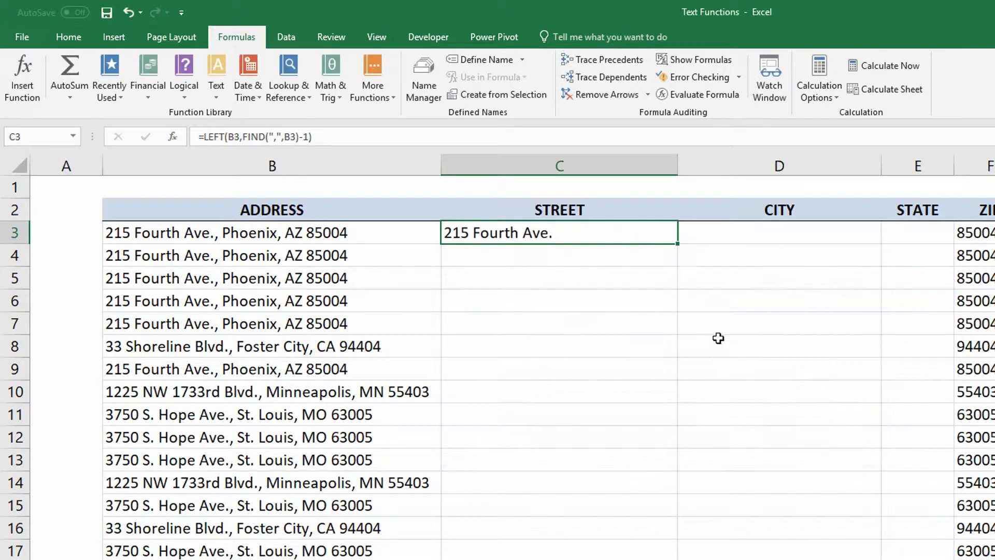
{"action": "double_click", "coordinate": [679, 244]}
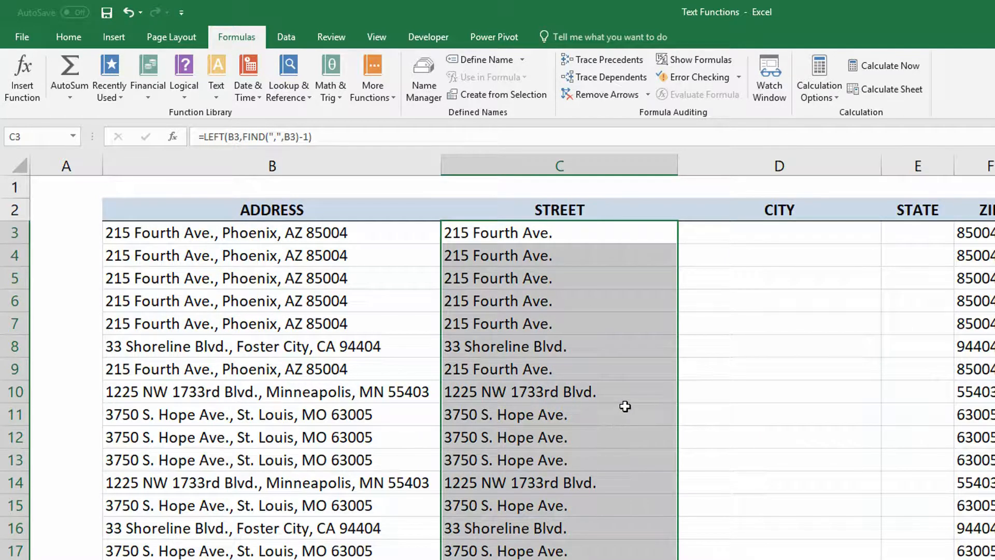
{"action": "left_click", "coordinate": [994, 255]}
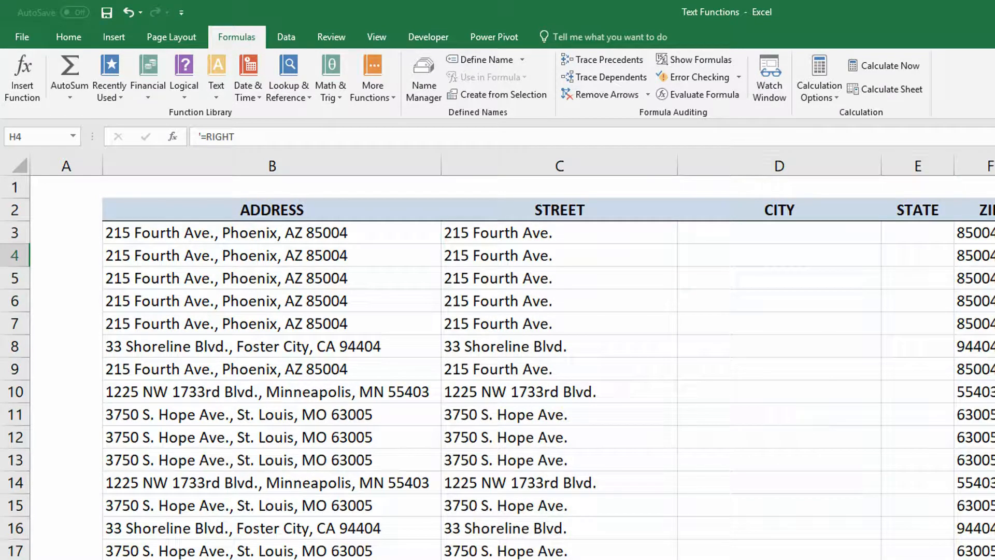
{"action": "left_click", "coordinate": [994, 232]}
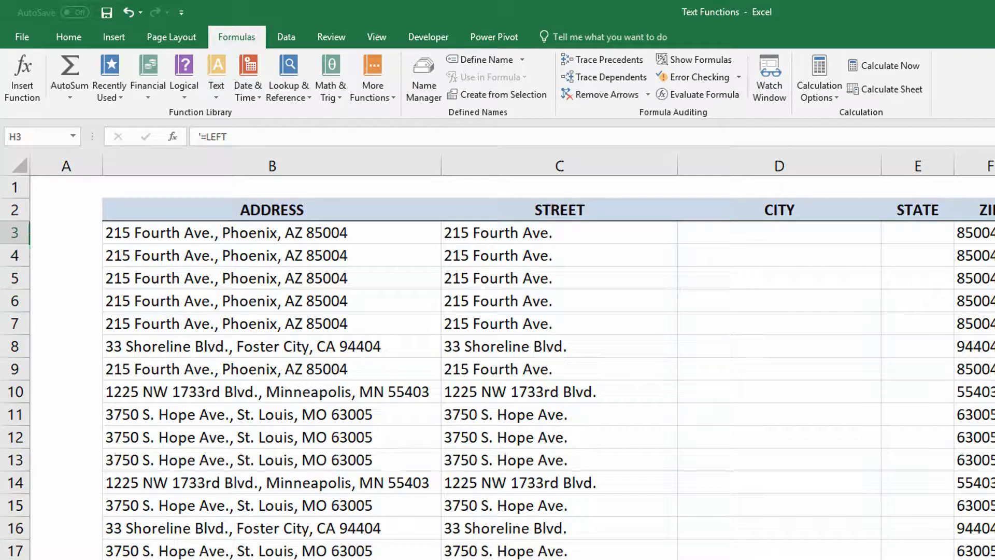
{"action": "left_click", "coordinate": [994, 300]}
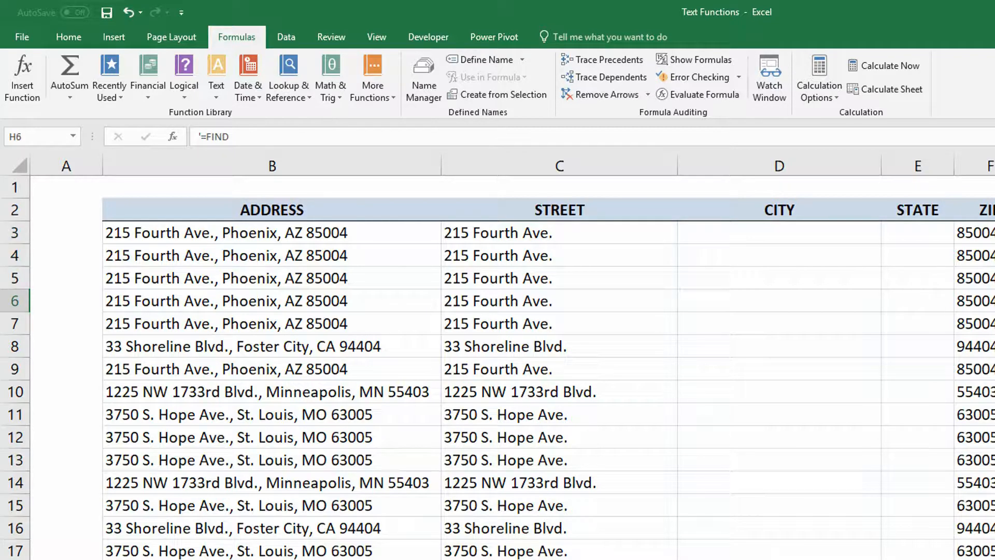
{"action": "left_click", "coordinate": [994, 278]}
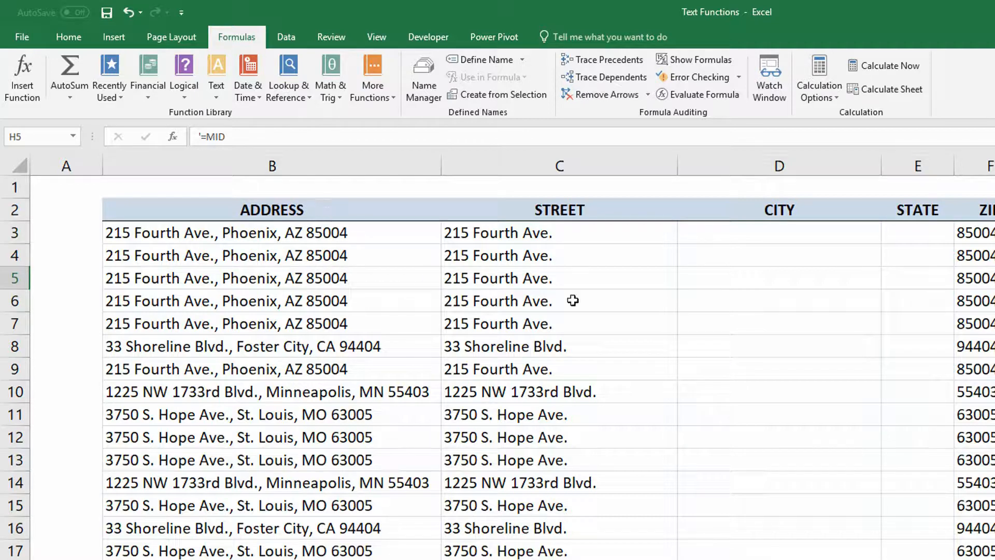
- Insert the MID text function in E3 under STATE, with B3 as its Text argument
{"action": "left_click", "coordinate": [904, 234]}
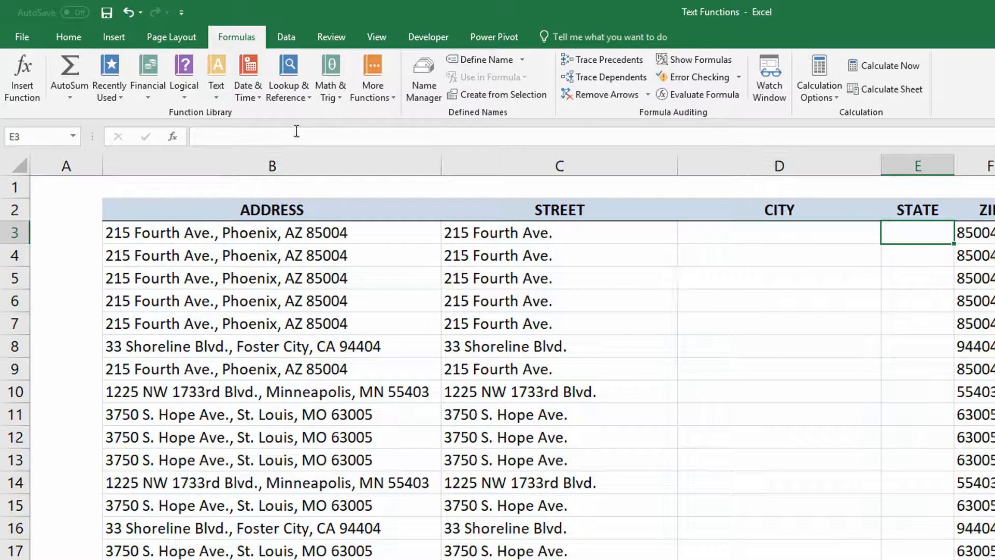
{"action": "left_click", "coordinate": [219, 81]}
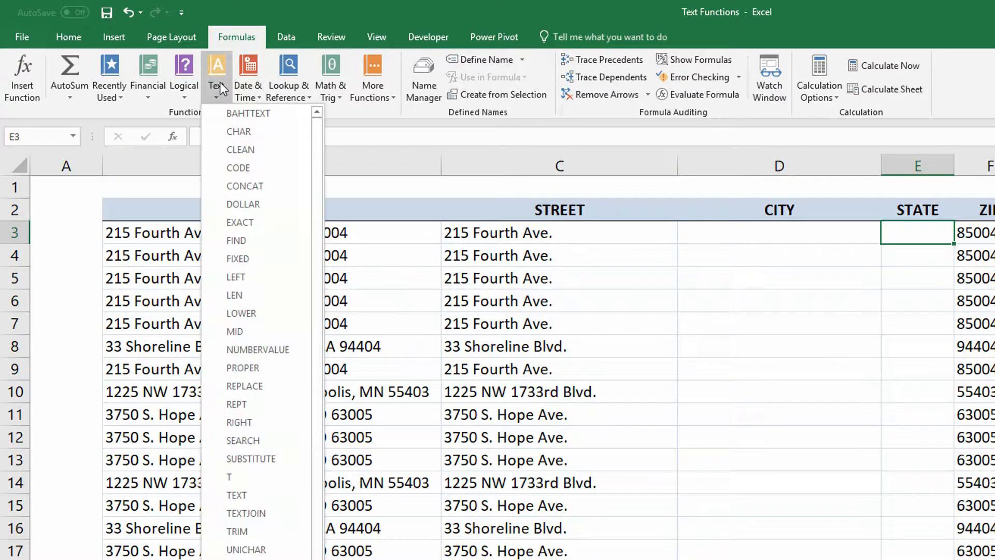
{"action": "left_click", "coordinate": [254, 330]}
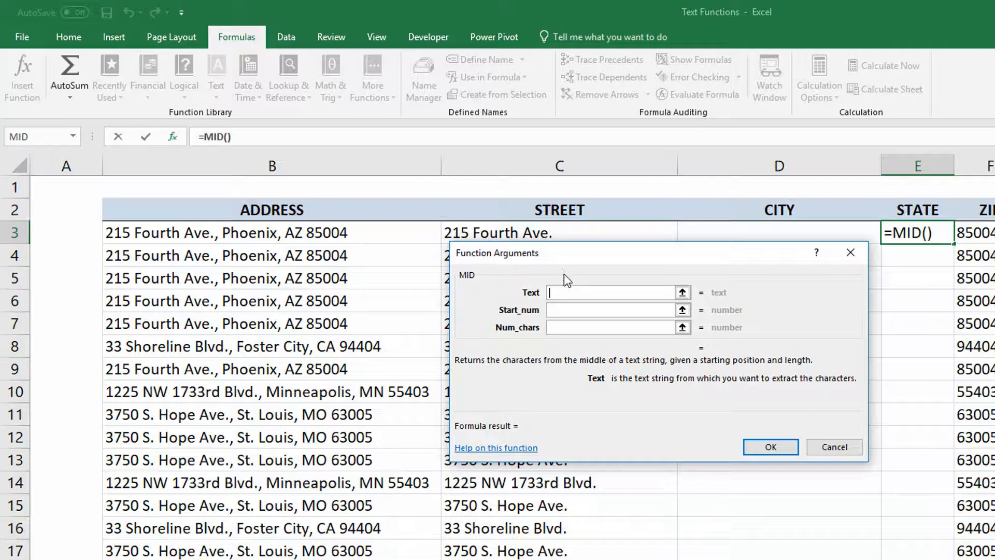
{"action": "left_click", "coordinate": [290, 236]}
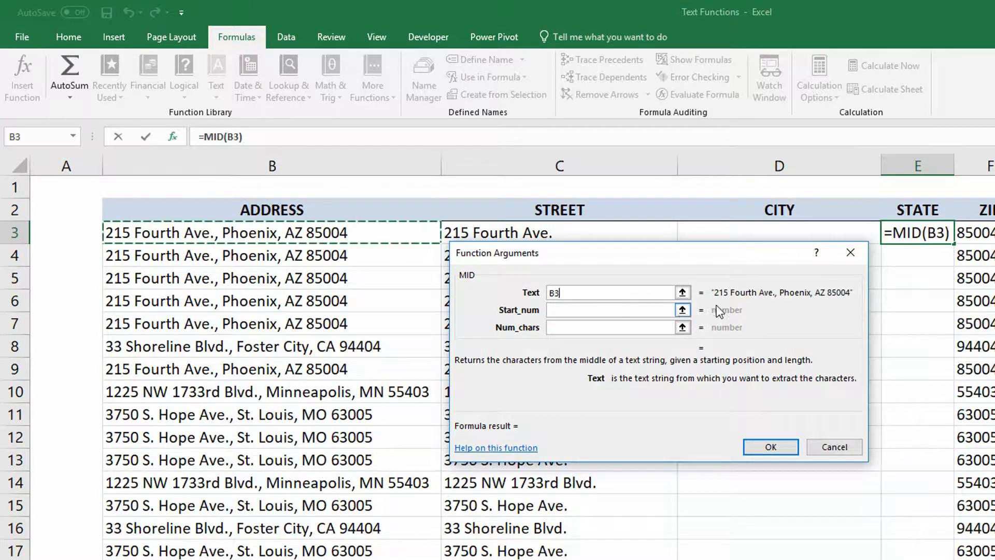
- Nest a LEN function as MID's Start_num argument, with B3 as its text, and return to the MID arguments
{"action": "left_click", "coordinate": [610, 309]}
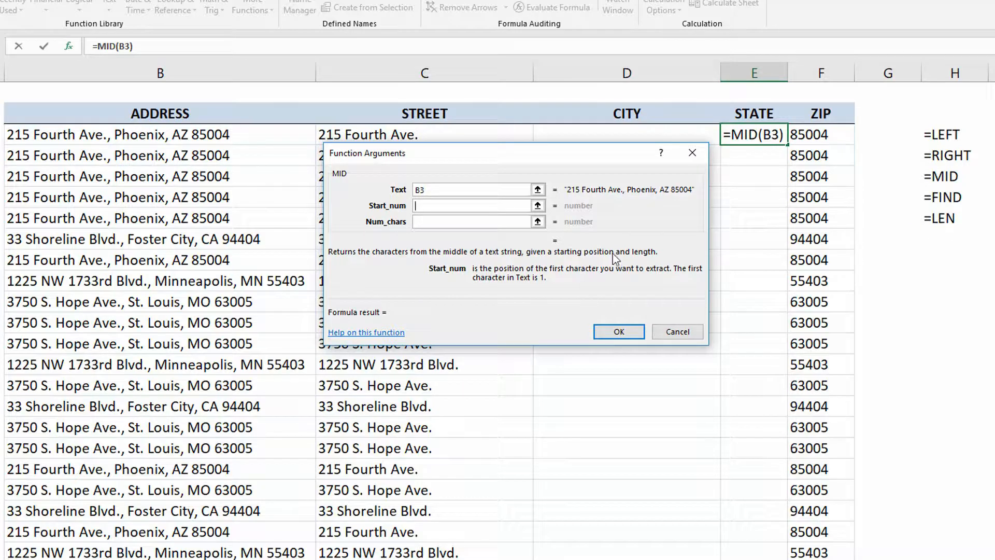
{"action": "type", "text": "LEN"}
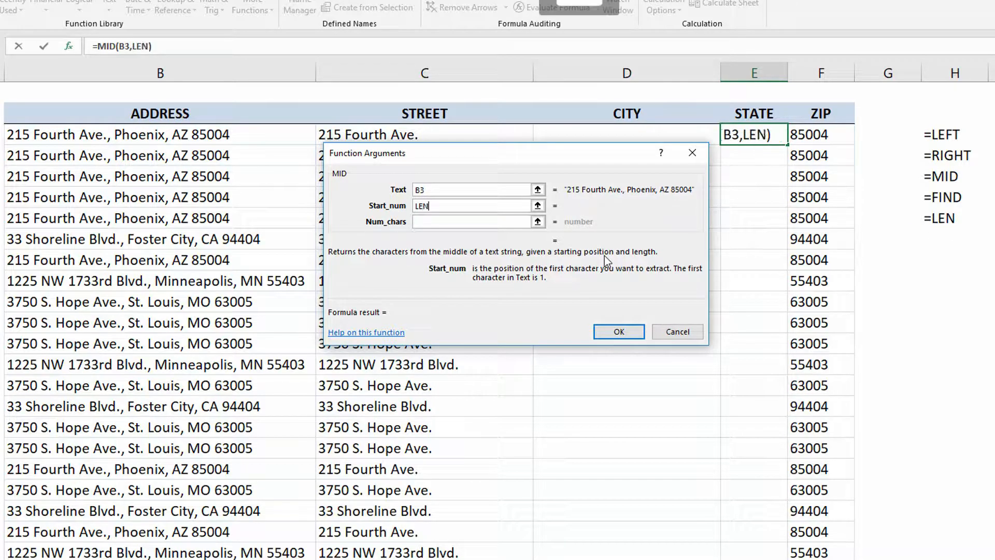
{"action": "type", "text": "("}
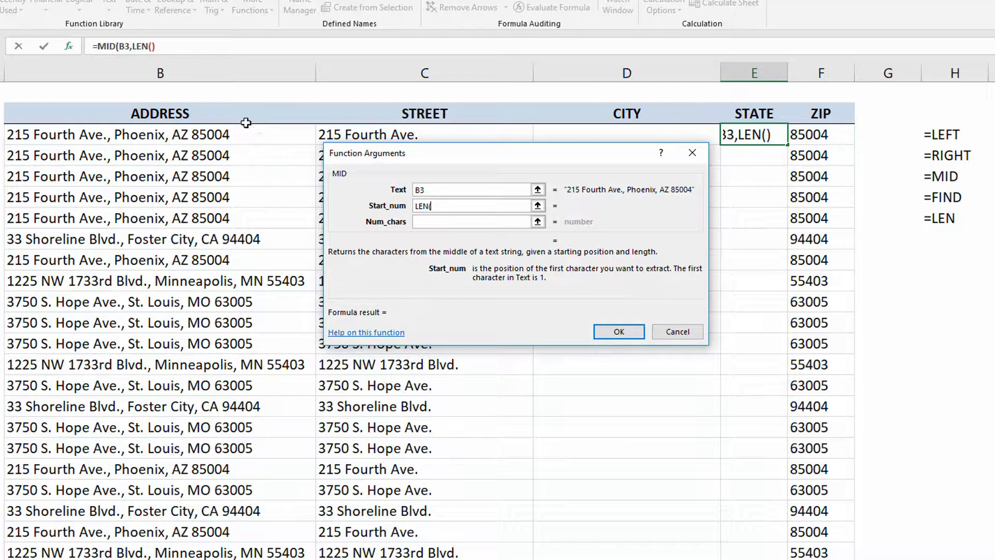
{"action": "left_click", "coordinate": [142, 47]}
{"action": "left_click", "coordinate": [456, 190]}
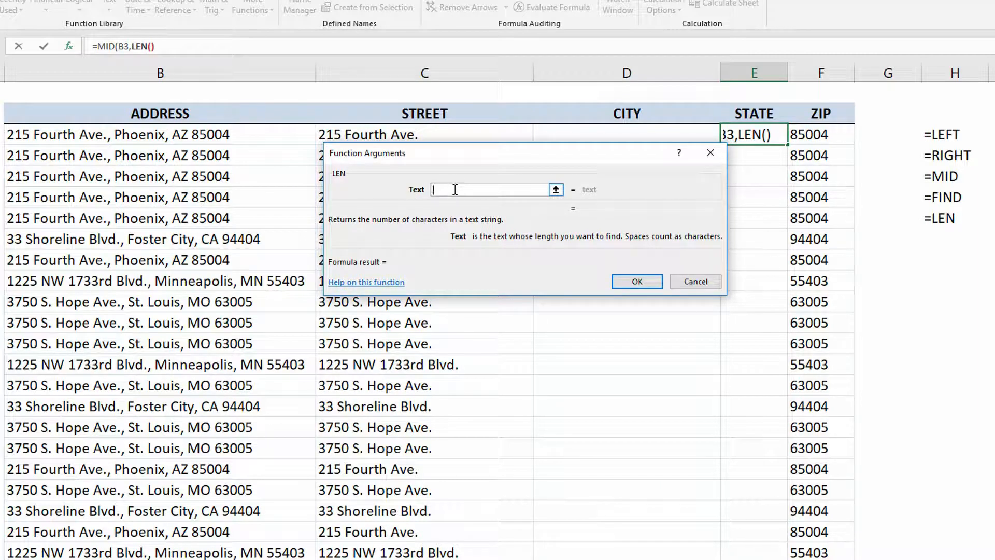
{"action": "left_click", "coordinate": [164, 135]}
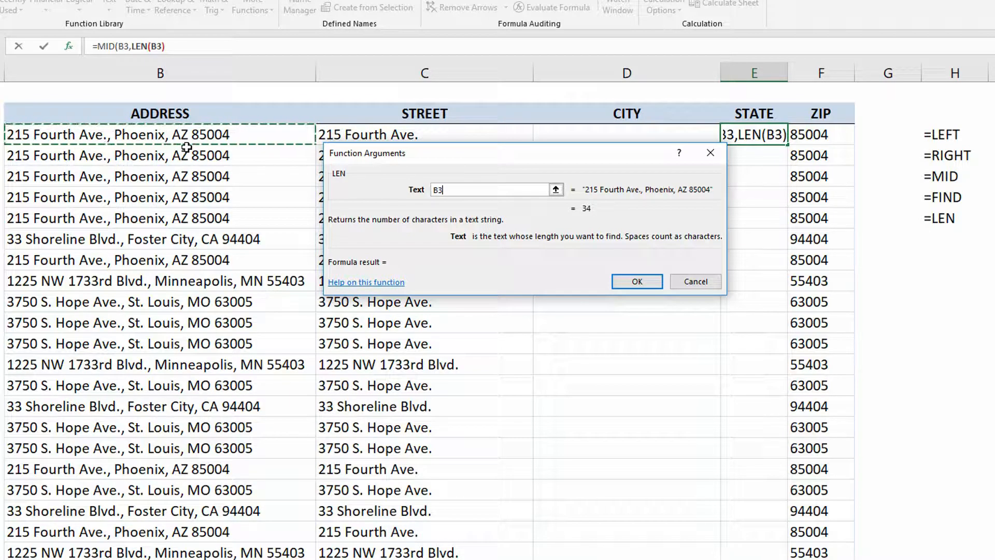
{"action": "left_click", "coordinate": [105, 46]}
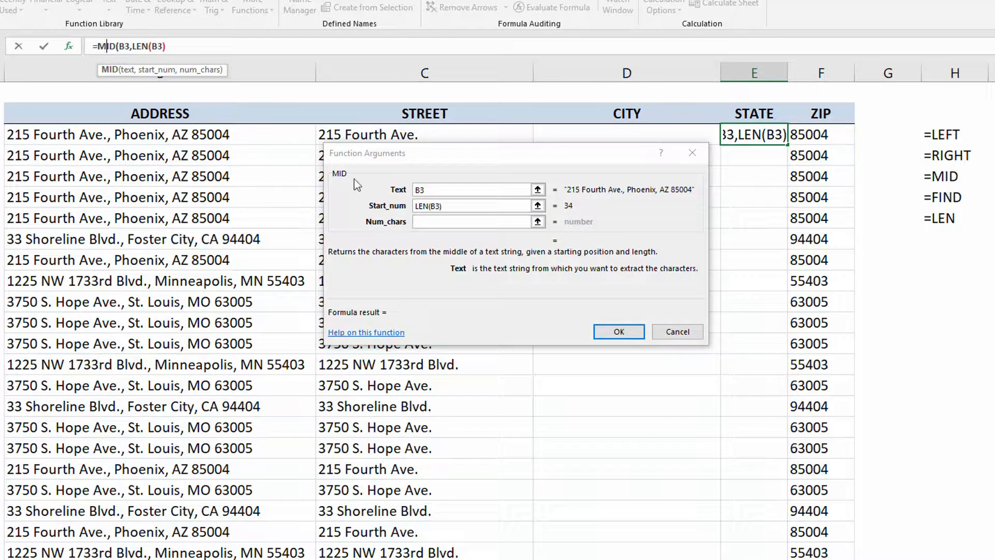
- Subtract 5 from the LEN result in MID's Start_num and set Num_chars to 2
{"action": "left_click", "coordinate": [465, 205]}
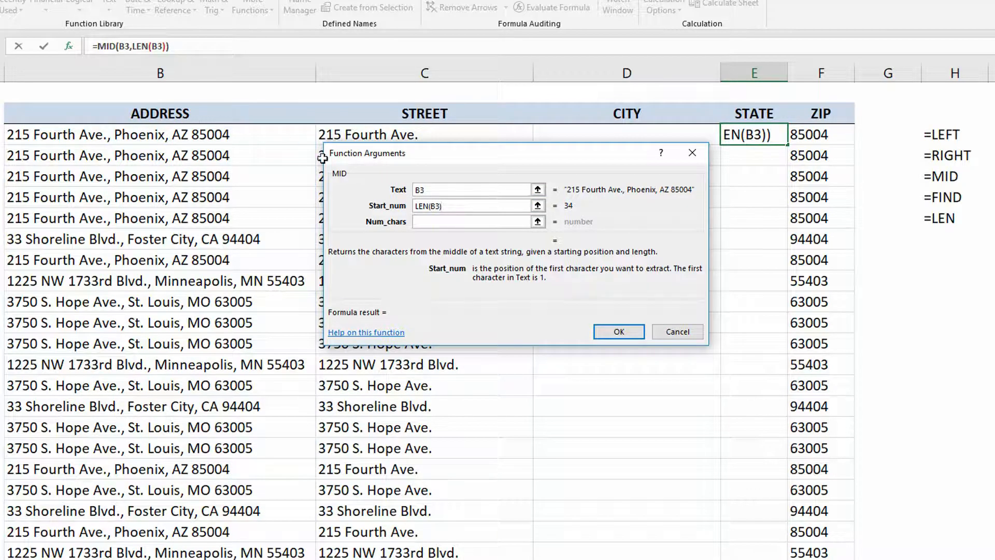
{"action": "type", "text": "-"}
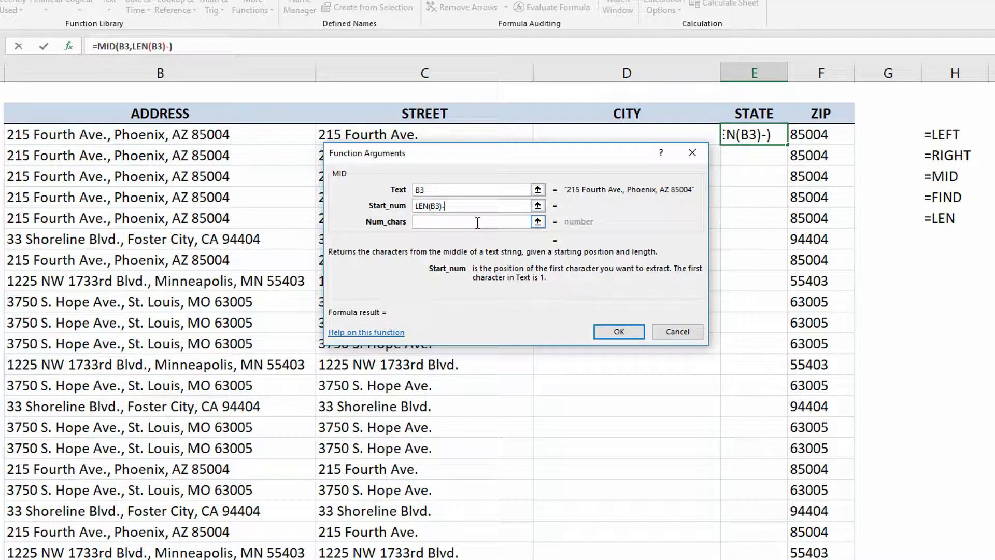
{"action": "type", "text": "5"}
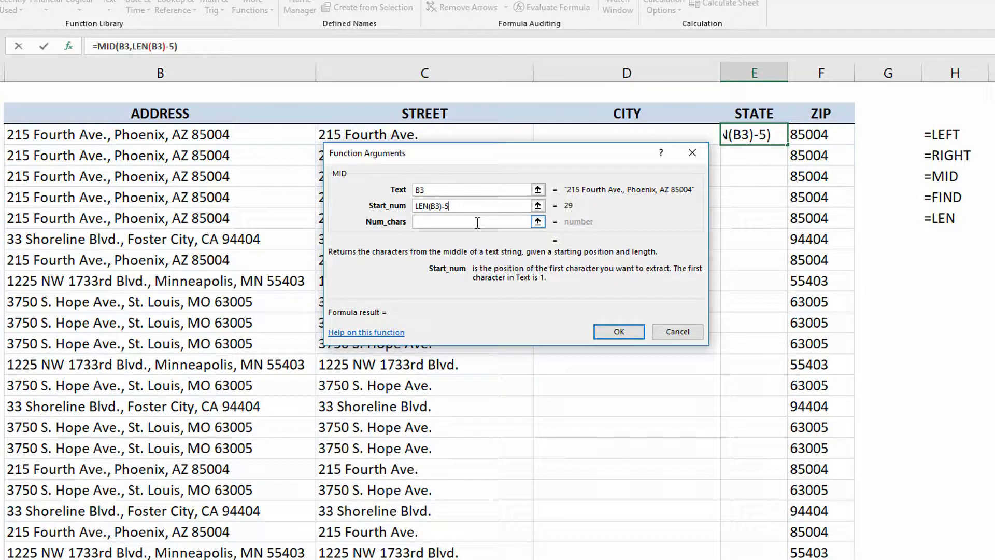
{"action": "left_click", "coordinate": [477, 223]}
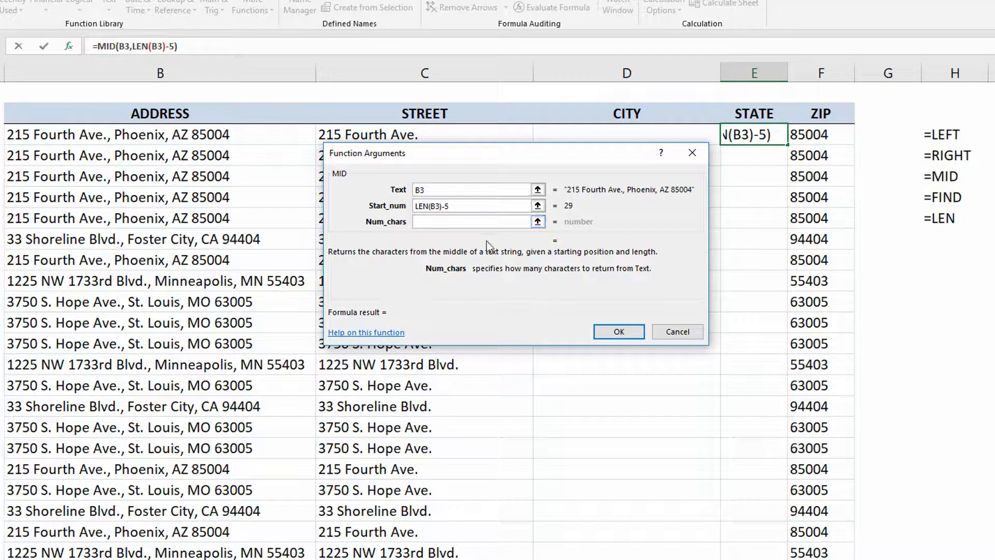
{"action": "type", "text": "2"}
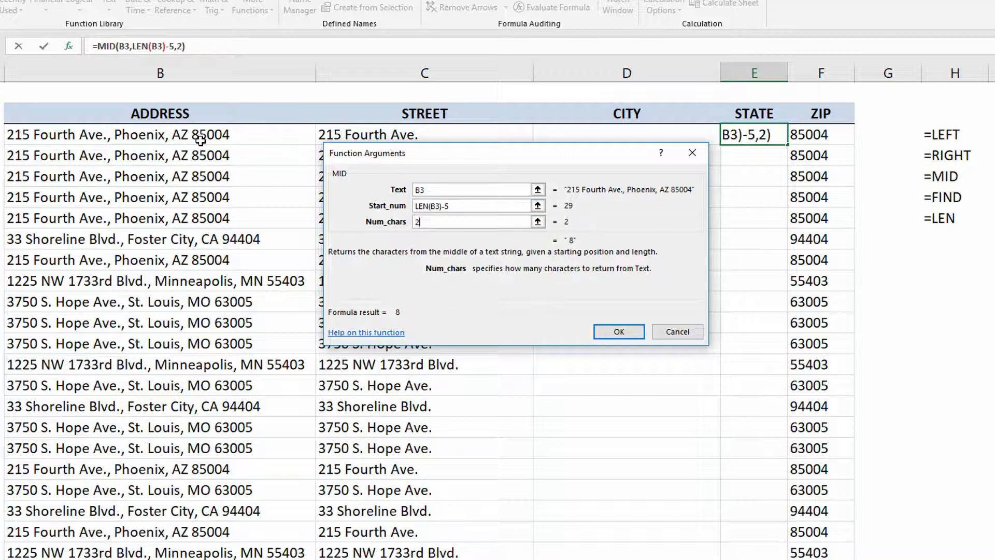
- Change MID's Start_num to LEN(B3)-7, accept the formula, and fill it down the STATE column
{"action": "left_click", "coordinate": [461, 205]}
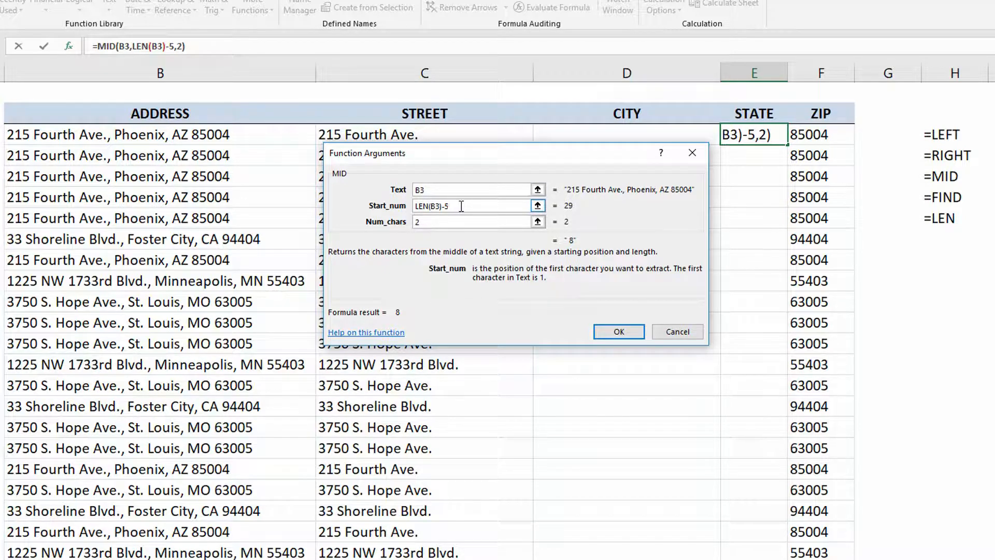
{"action": "key", "text": "BackSpace"}
{"action": "type", "text": "6"}
{"action": "key", "text": "BackSpace"}
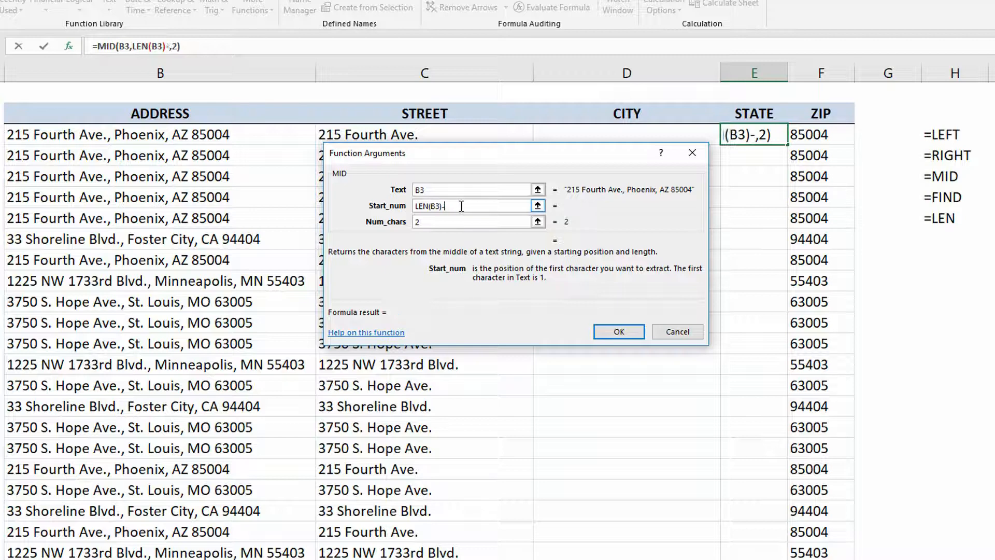
{"action": "type", "text": "7"}
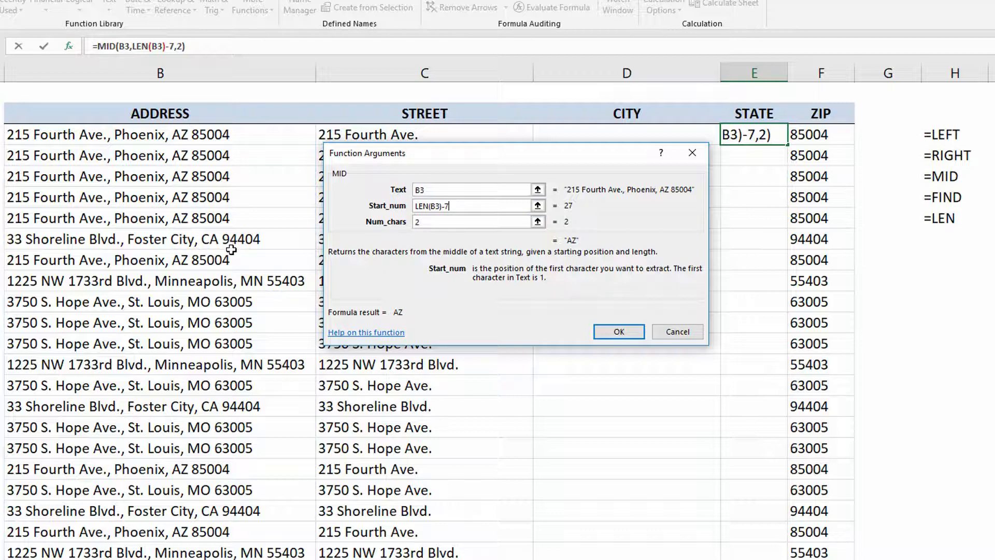
{"action": "left_click", "coordinate": [625, 333]}
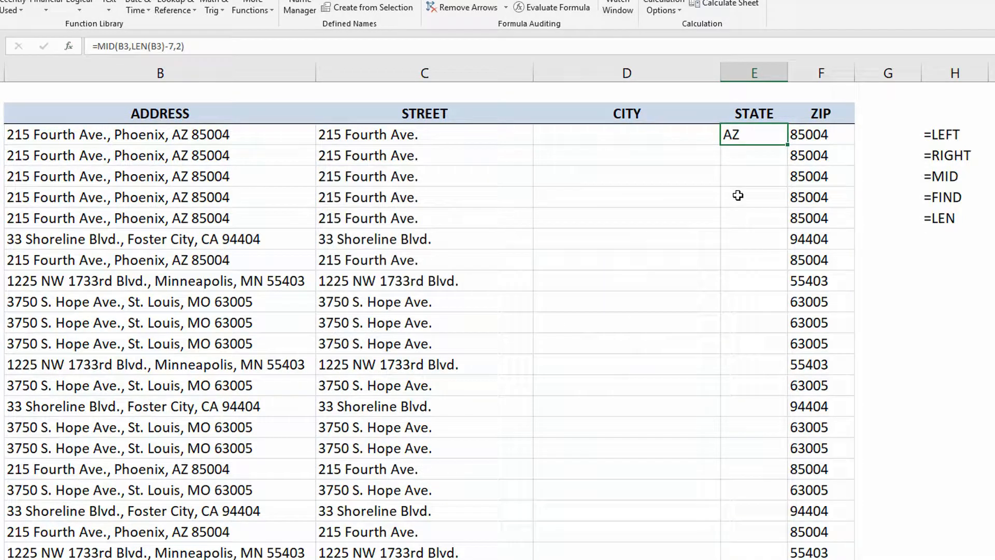
{"action": "double_click", "coordinate": [787, 144]}
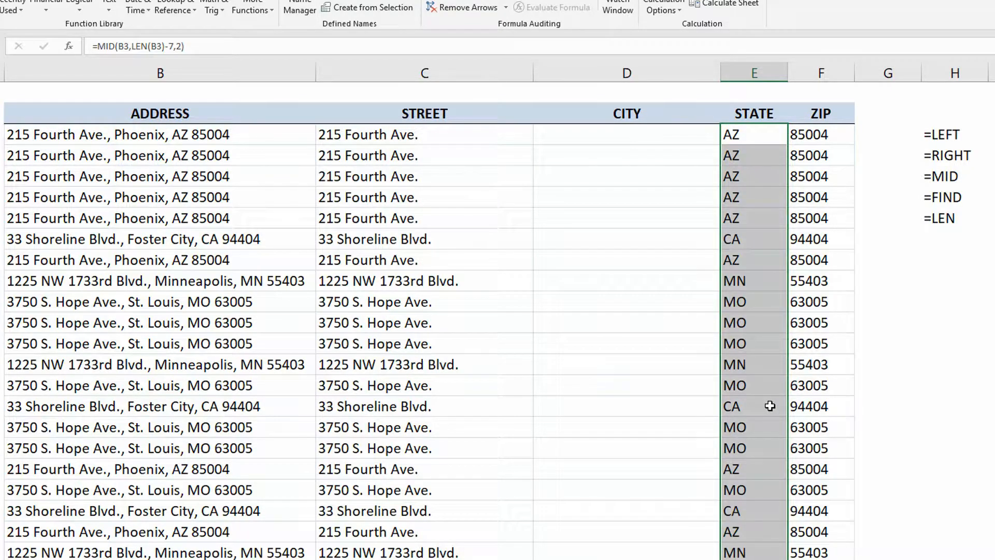
- Review the ZIP, STREET and STATE formulas in F3, C3 and E3 without changing them
{"action": "double_click", "coordinate": [810, 132]}
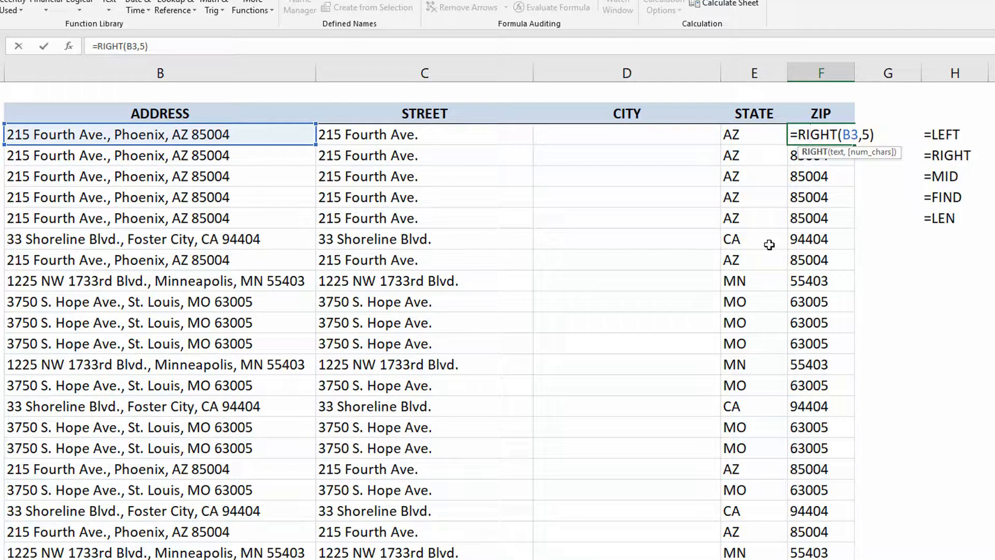
{"action": "key", "text": "Escape"}
{"action": "double_click", "coordinate": [423, 134]}
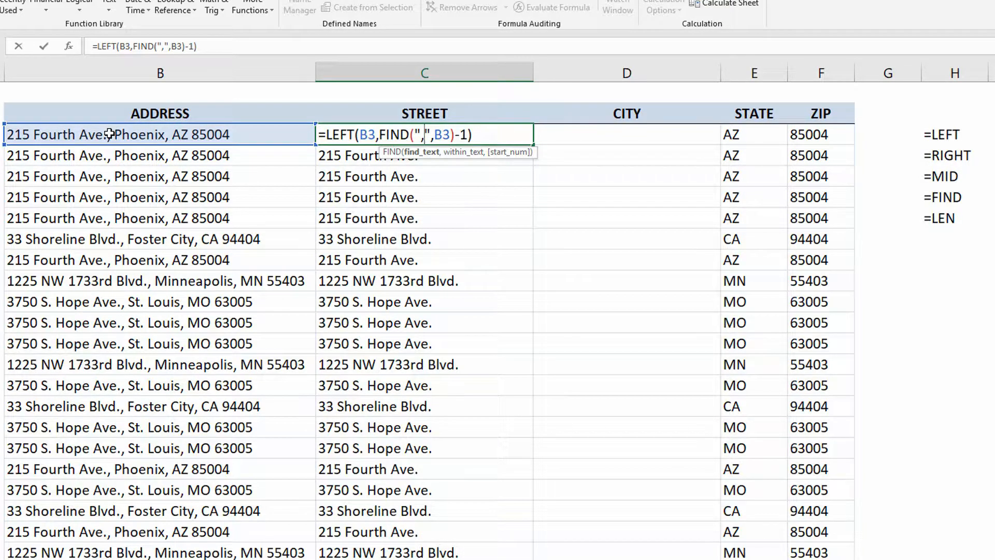
{"action": "key", "text": "Escape"}
{"action": "double_click", "coordinate": [733, 134]}
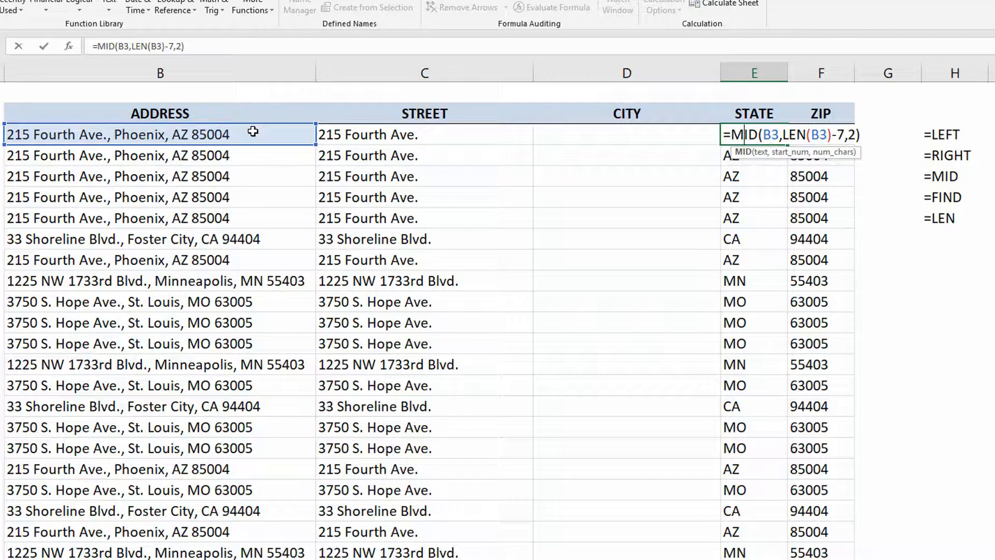
{"action": "key", "text": "Escape"}
- Insert the MID text function in D3 under CITY, with B3 as its Text argument
{"action": "left_click", "coordinate": [584, 129]}
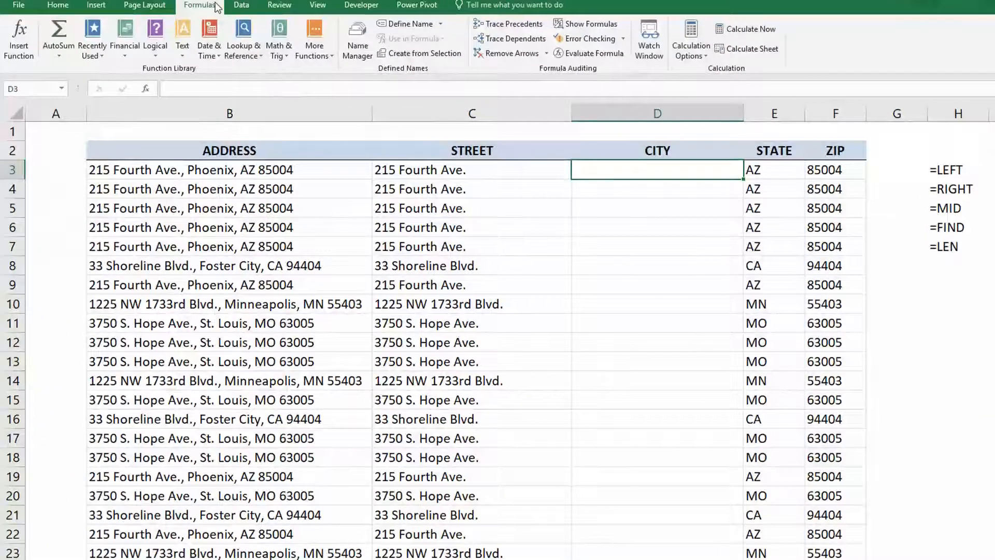
{"action": "left_click", "coordinate": [182, 38]}
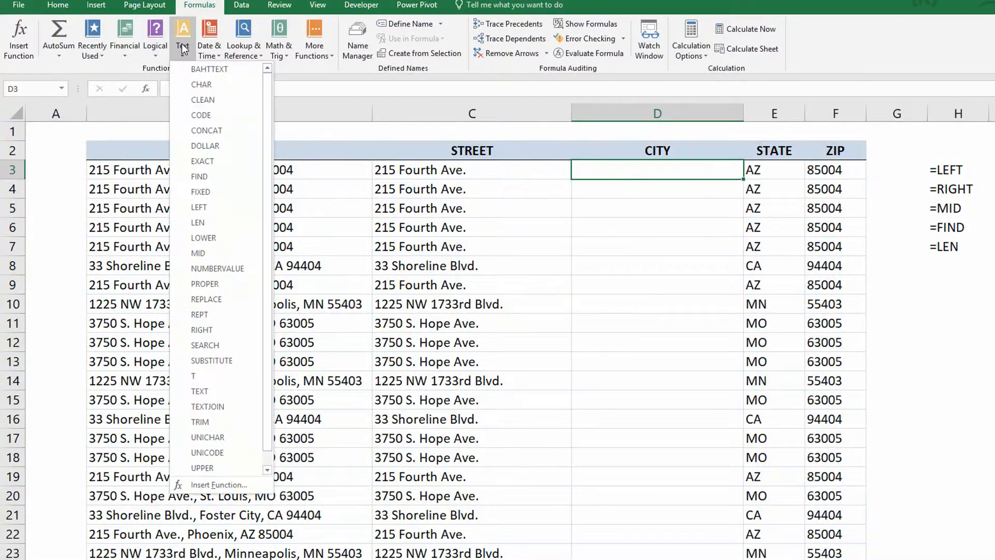
{"action": "left_click", "coordinate": [223, 253]}
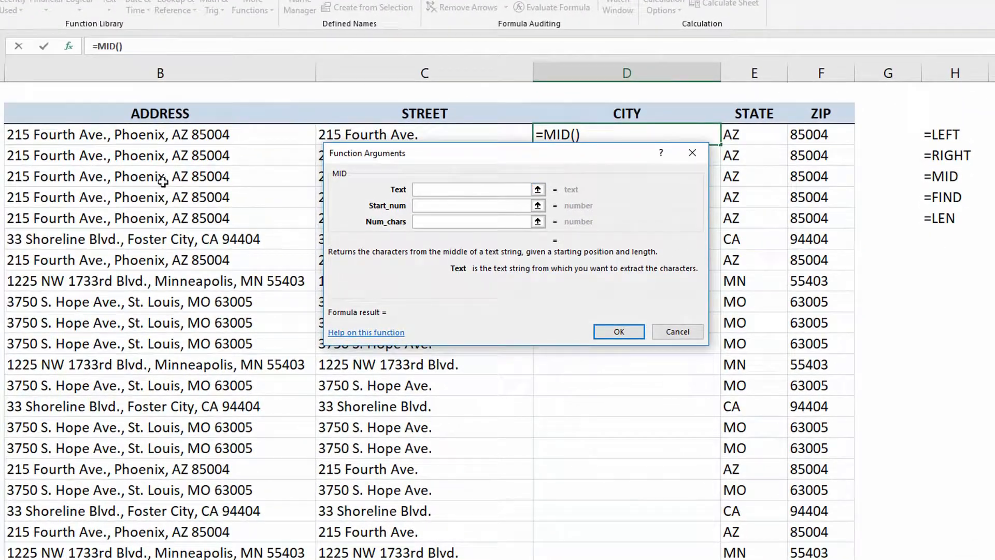
{"action": "left_click", "coordinate": [113, 136]}
- Nest a FIND function as the CITY formula's Start_num, finding "," within B3, and return to the MID arguments
{"action": "left_click", "coordinate": [440, 205]}
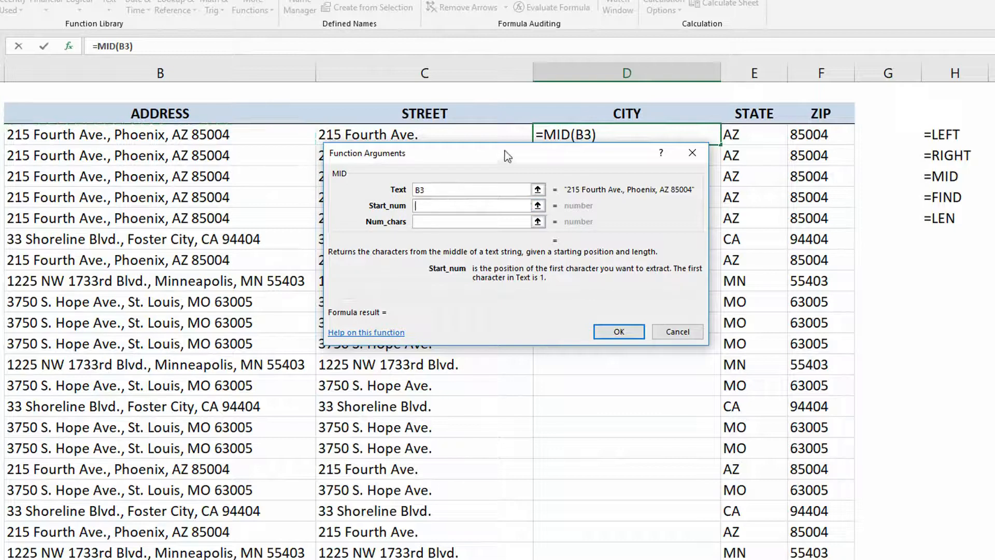
{"action": "mouse_move", "coordinate": [499, 151]}
{"action": "left_mouse_down"}
{"action": "mouse_move", "coordinate": [491, 202]}
{"action": "mouse_move", "coordinate": [525, 175]}
{"action": "mouse_move", "coordinate": [513, 162]}
{"action": "left_mouse_up"}
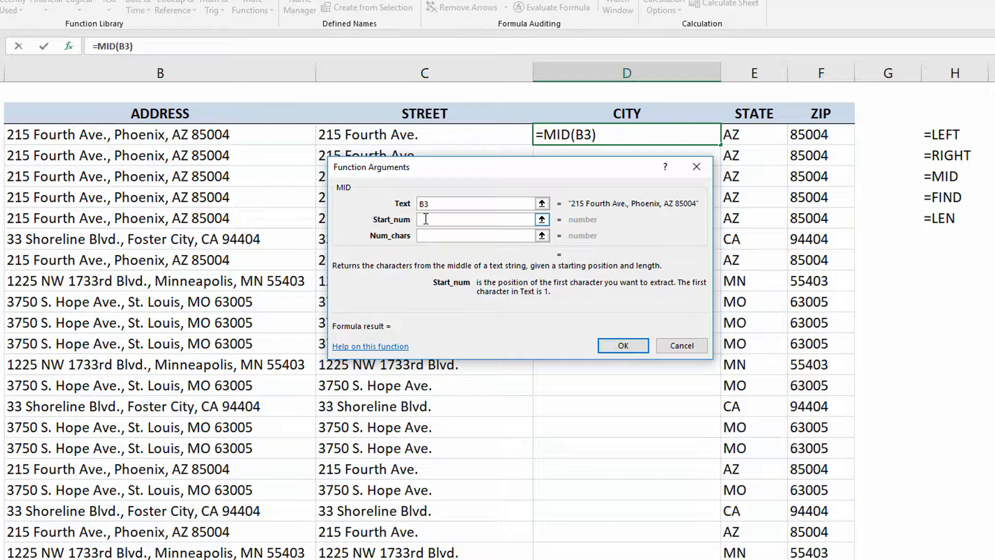
{"action": "type", "text": "FIND("}
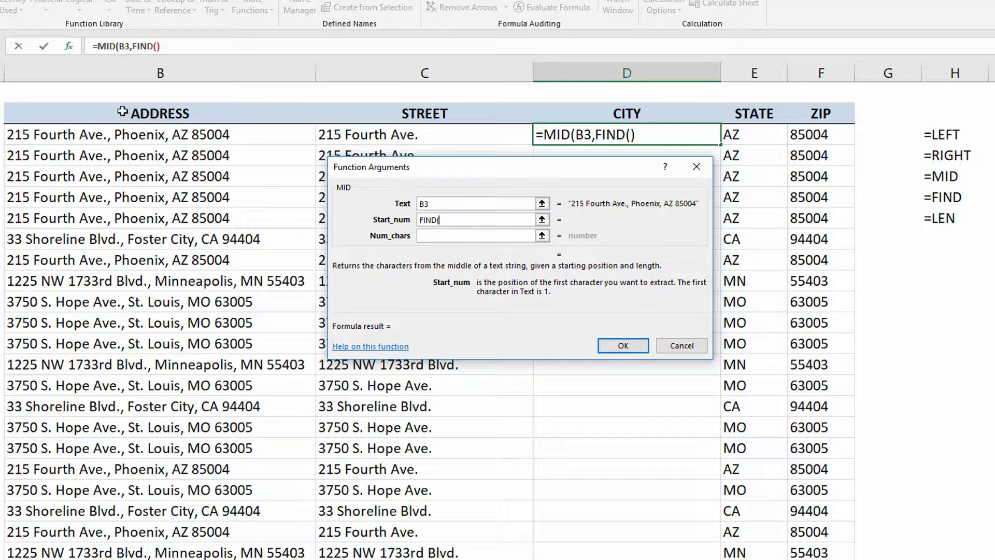
{"action": "left_click", "coordinate": [144, 46]}
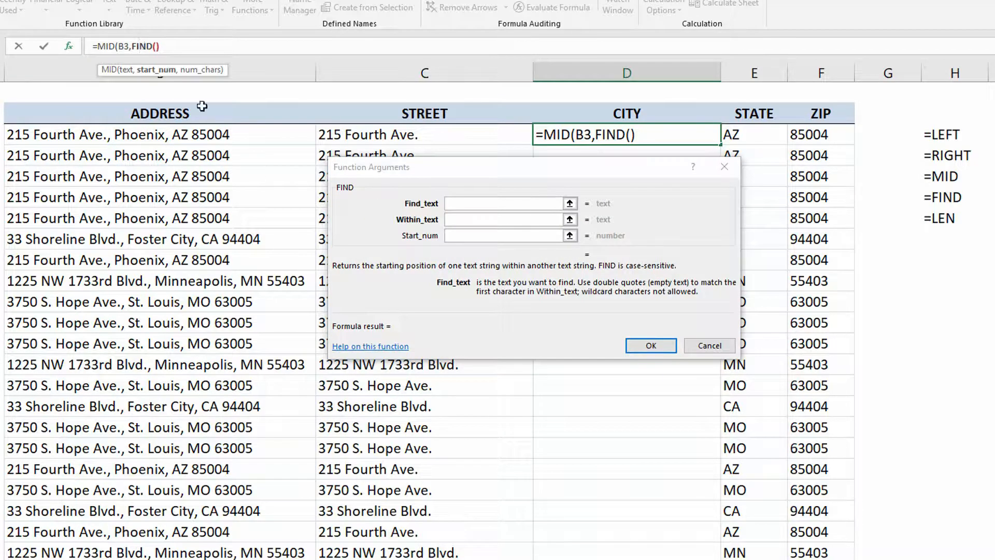
{"action": "left_click", "coordinate": [464, 208]}
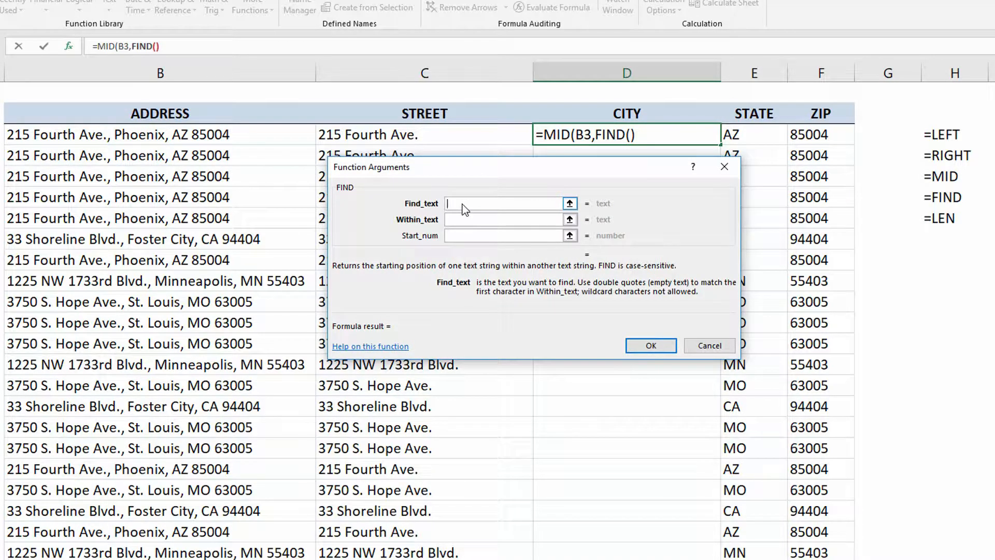
{"action": "type", "text": "\",\""}
{"action": "left_click", "coordinate": [468, 220]}
{"action": "left_click", "coordinate": [190, 138]}
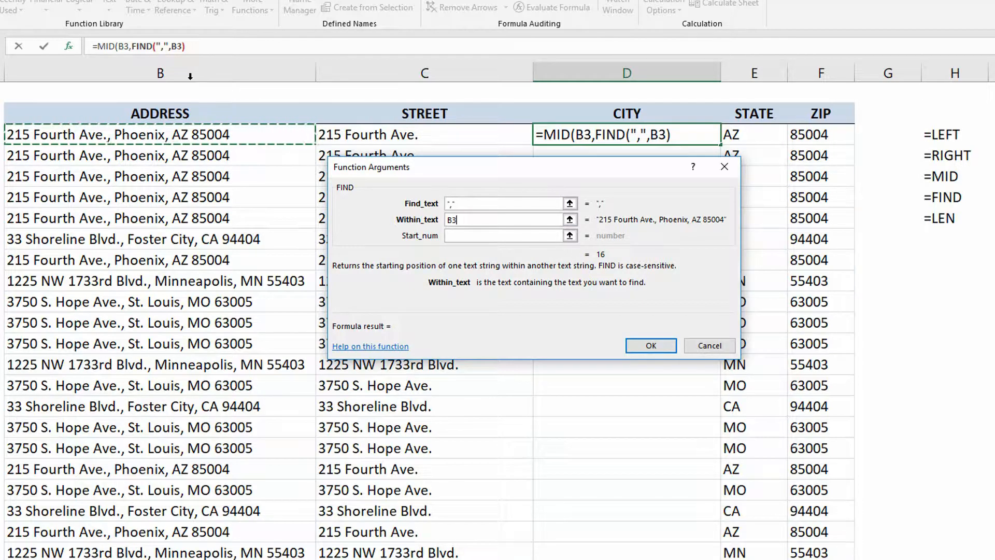
{"action": "left_click", "coordinate": [105, 47]}
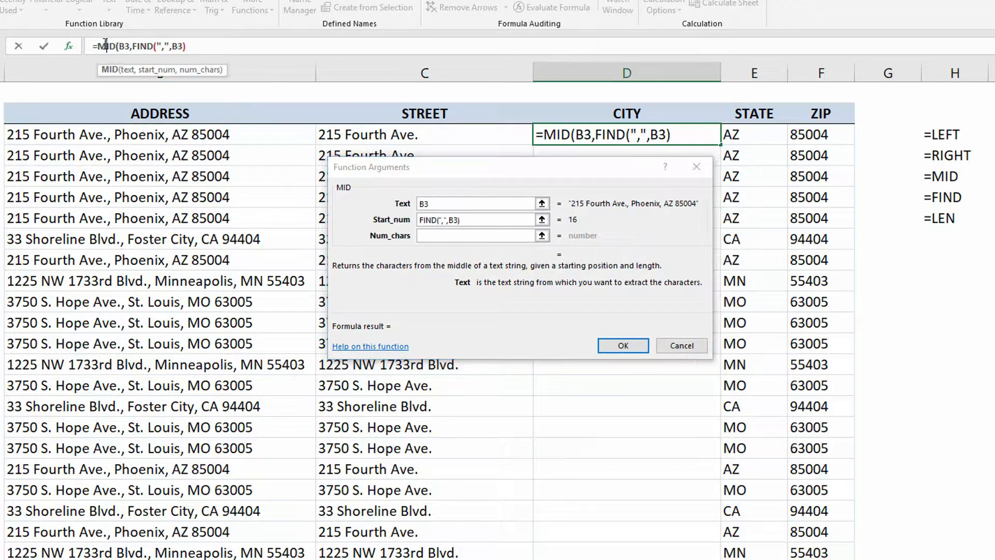
- Add 2 to the FIND result in the CITY formula's Start_num and move on to the Num_chars argument
{"action": "left_click", "coordinate": [485, 220]}
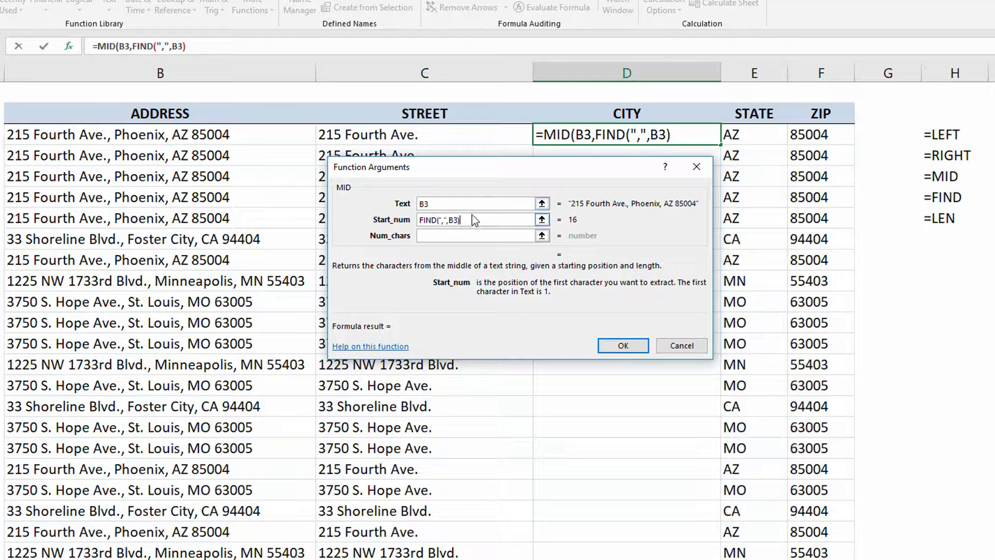
{"action": "type", "text": "+2"}
{"action": "left_click", "coordinate": [444, 240]}
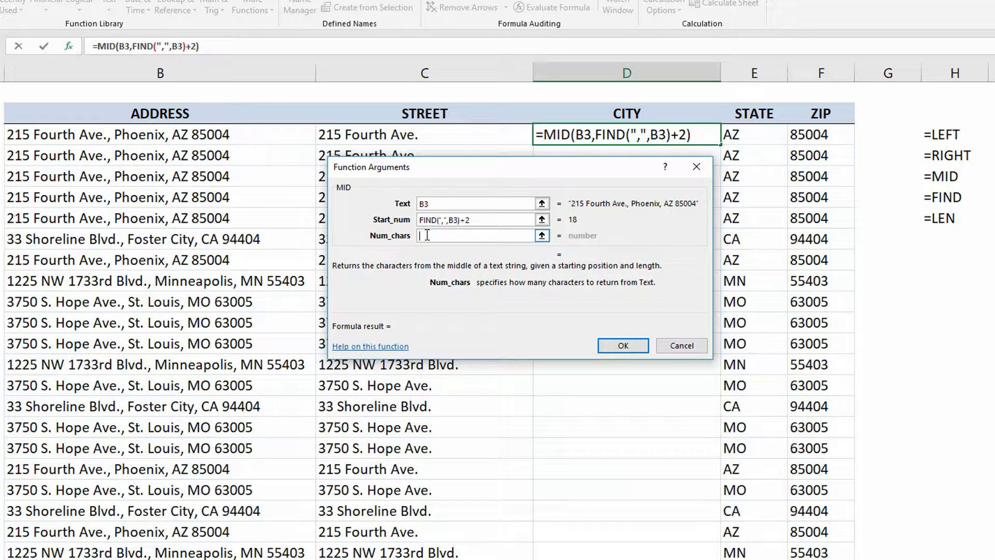
- Nest a FIND function as the CITY formula's Num_chars, finding "," within B3
{"action": "type", "text": "FIND("}
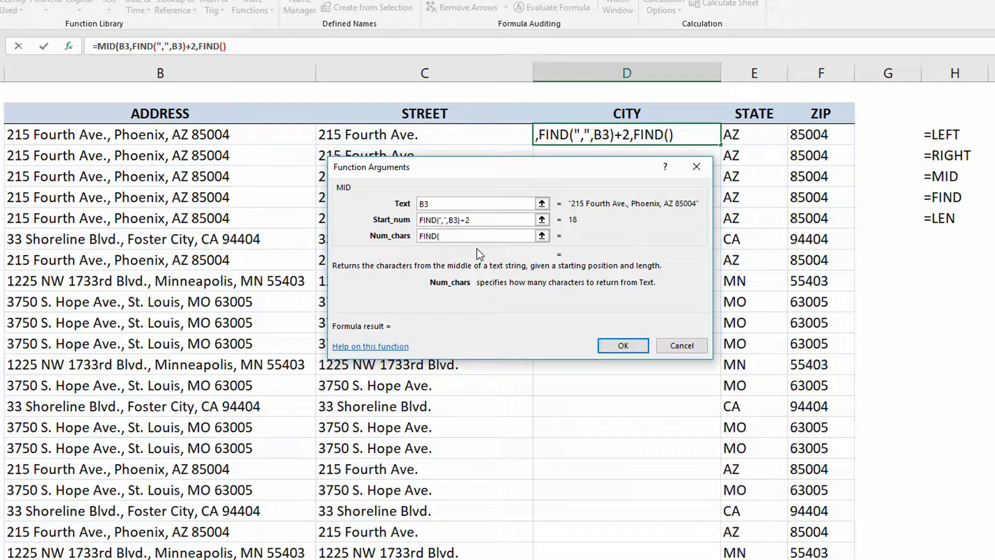
{"action": "left_click", "coordinate": [215, 43]}
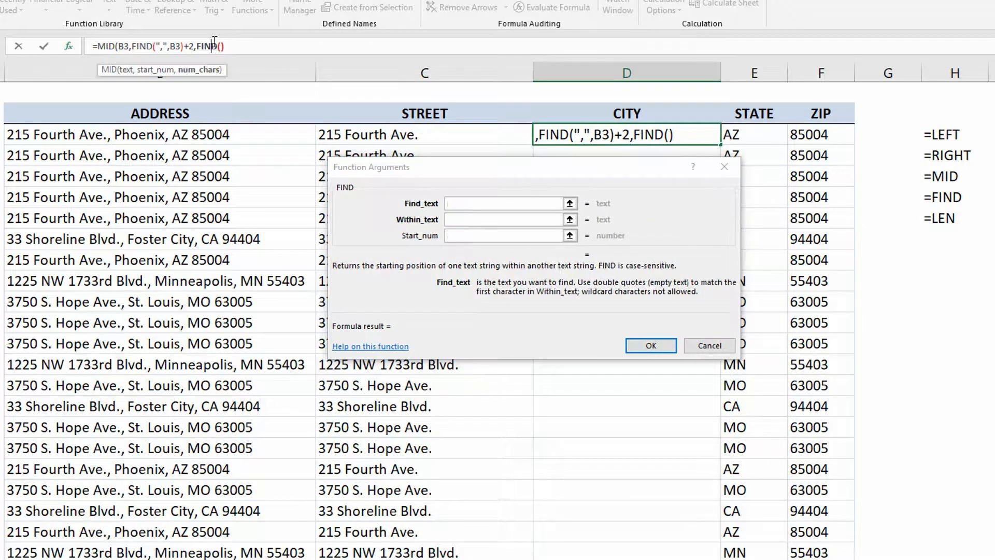
{"action": "left_click", "coordinate": [477, 204]}
{"action": "type", "text": "\""}
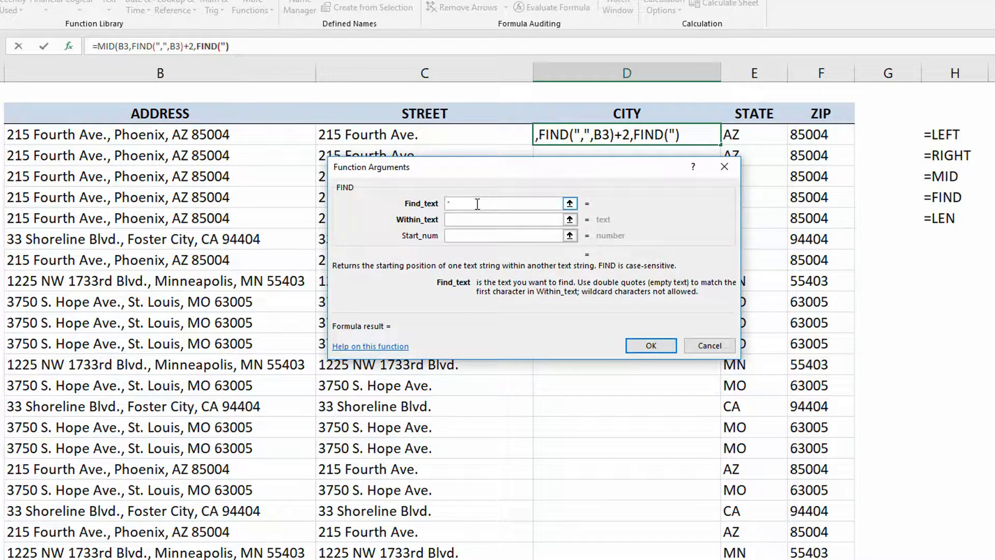
{"action": "type", "text": ",\""}
{"action": "left_click", "coordinate": [500, 220]}
{"action": "left_click", "coordinate": [95, 135]}
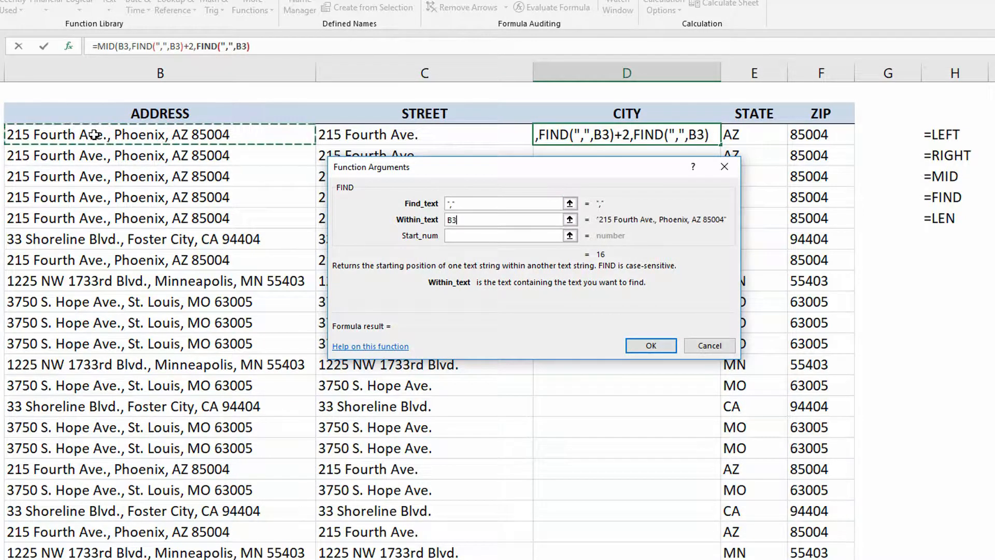
- Nest another FIND as the Start_num of the Num_chars FIND, again finding "," within B3
{"action": "left_click", "coordinate": [484, 235]}
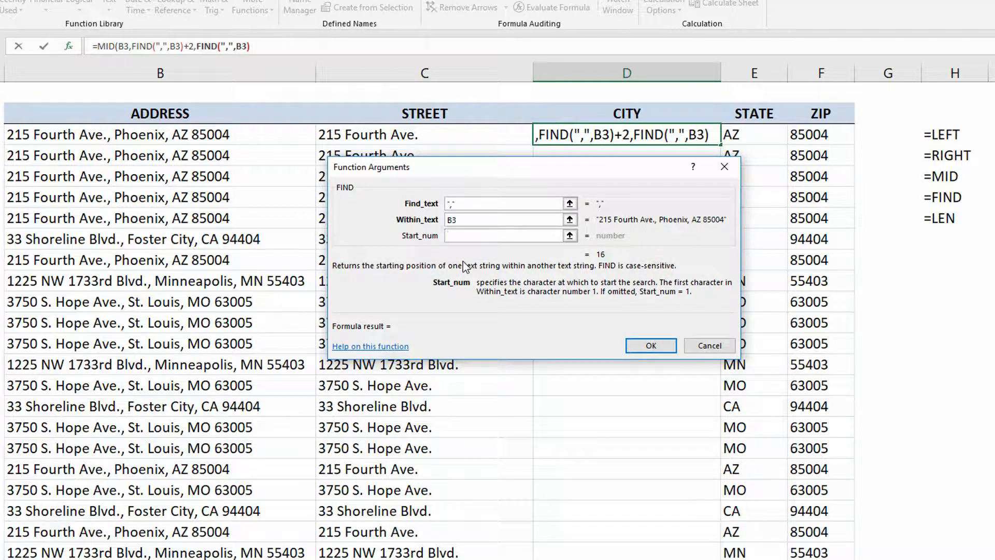
{"action": "type", "text": "FIND("}
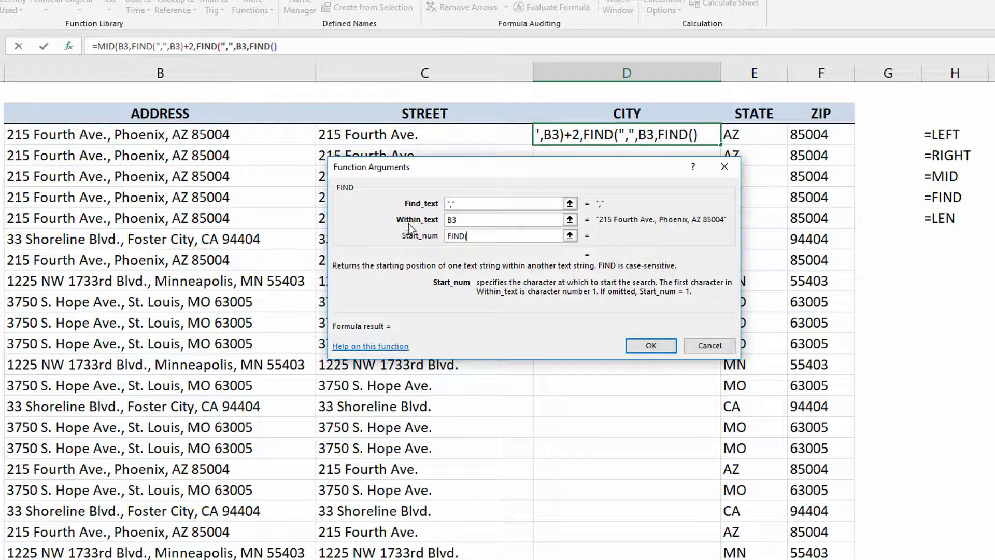
{"action": "left_click", "coordinate": [259, 46]}
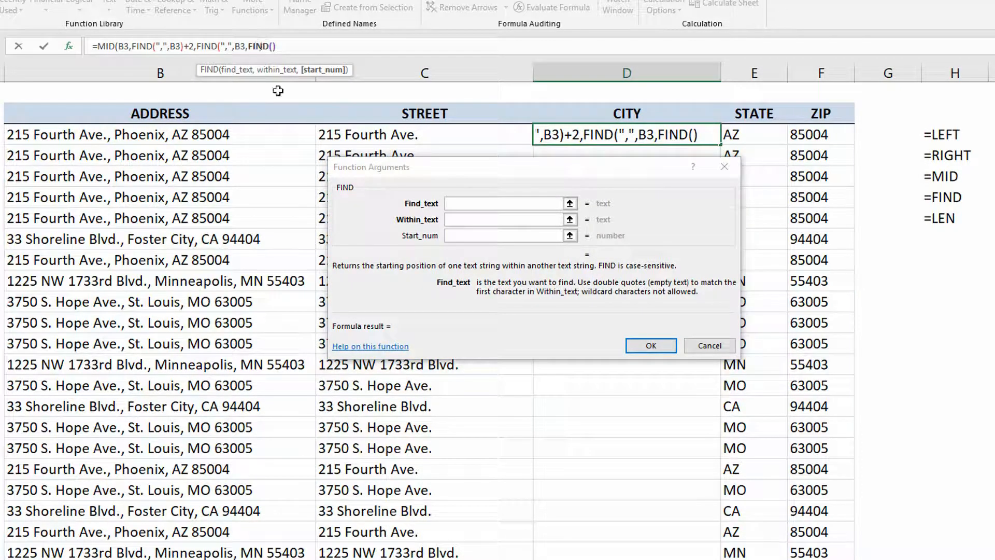
{"action": "left_click", "coordinate": [469, 206]}
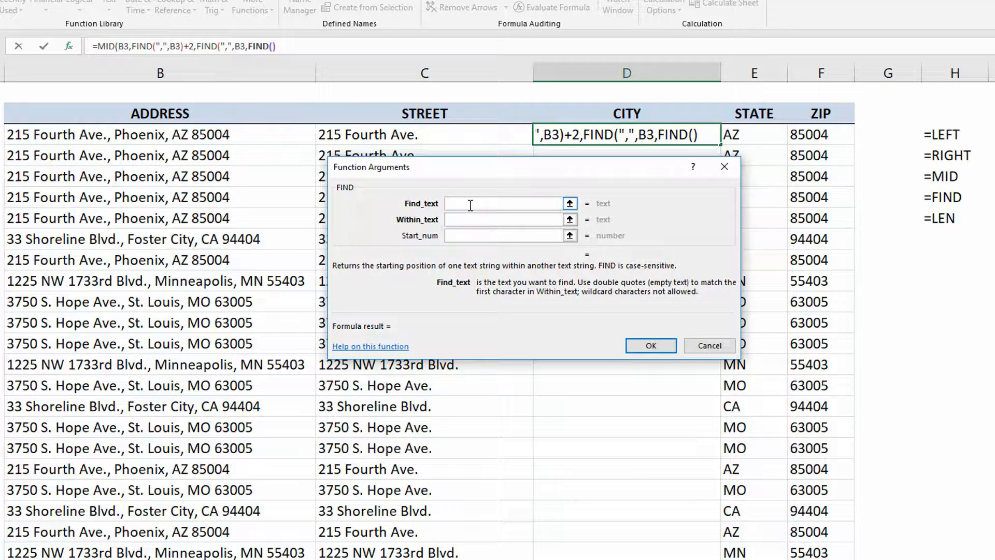
{"action": "type", "text": "\",\""}
{"action": "left_click", "coordinate": [478, 221]}
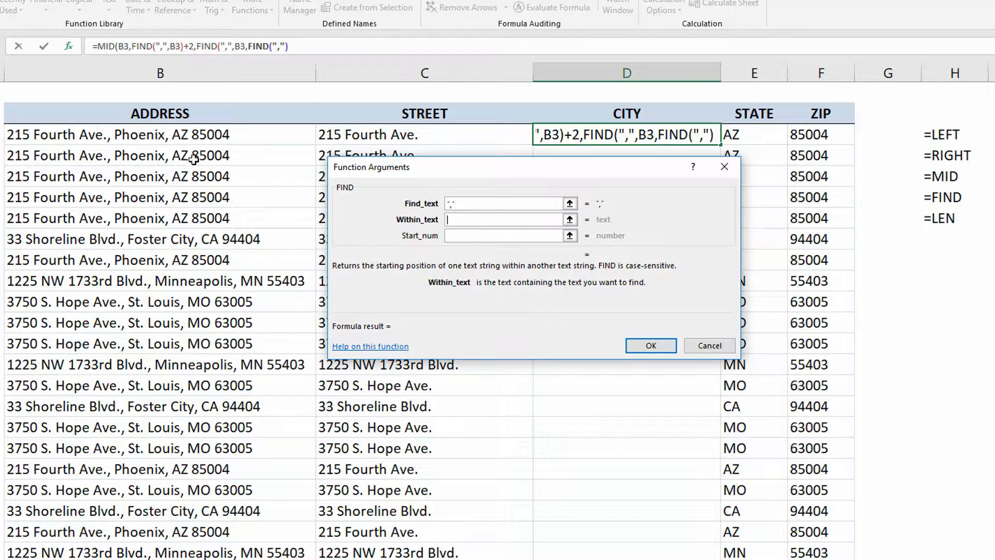
{"action": "left_click", "coordinate": [187, 140]}
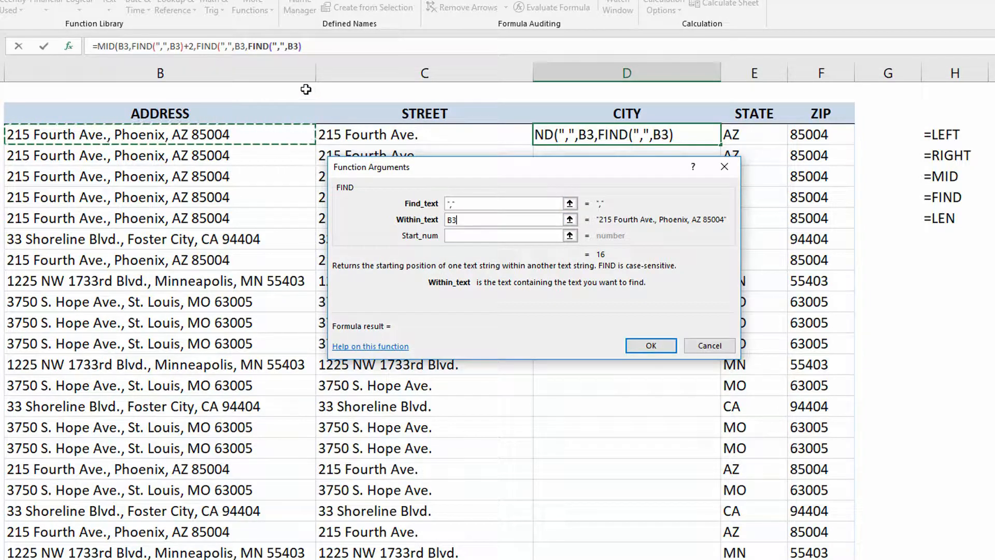
- Return to the outer FIND in Num_chars and add 1 to the nested FIND in its Start_num
{"action": "left_click", "coordinate": [204, 42]}
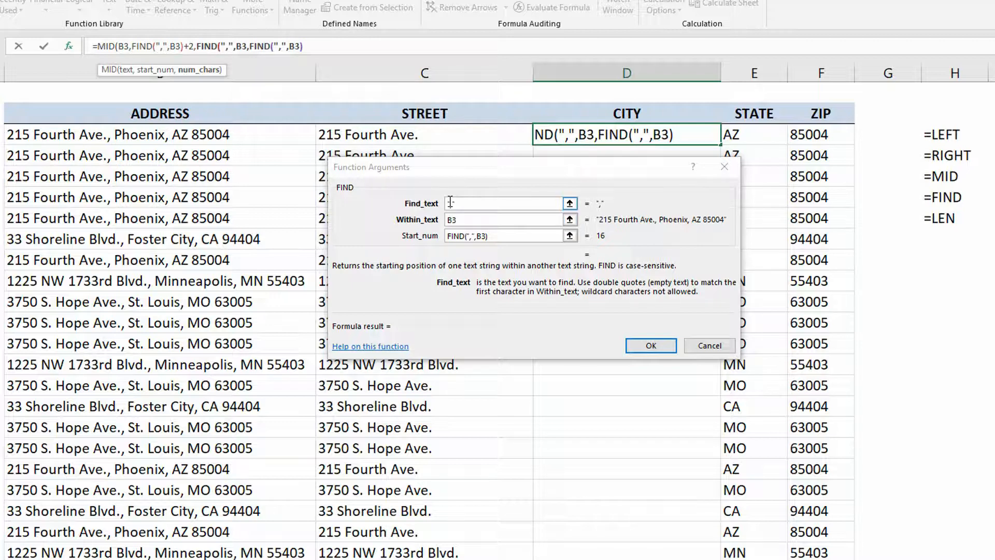
{"action": "left_click", "coordinate": [452, 220]}
{"action": "left_click", "coordinate": [495, 236]}
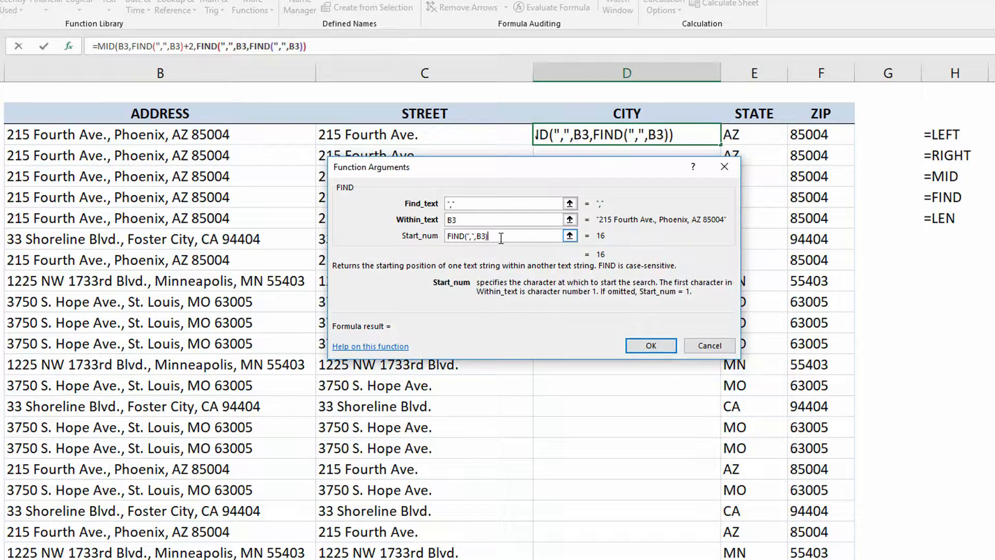
{"action": "type", "text": "+1"}
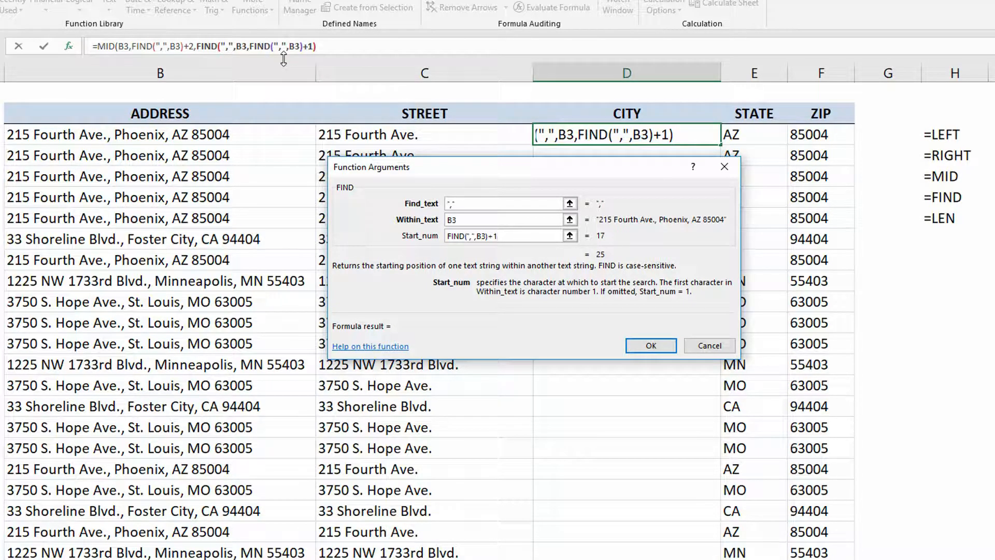
- Return to the MID arguments and subtract FIND(",",B3) from the end of Num_chars
{"action": "left_click", "coordinate": [108, 46]}
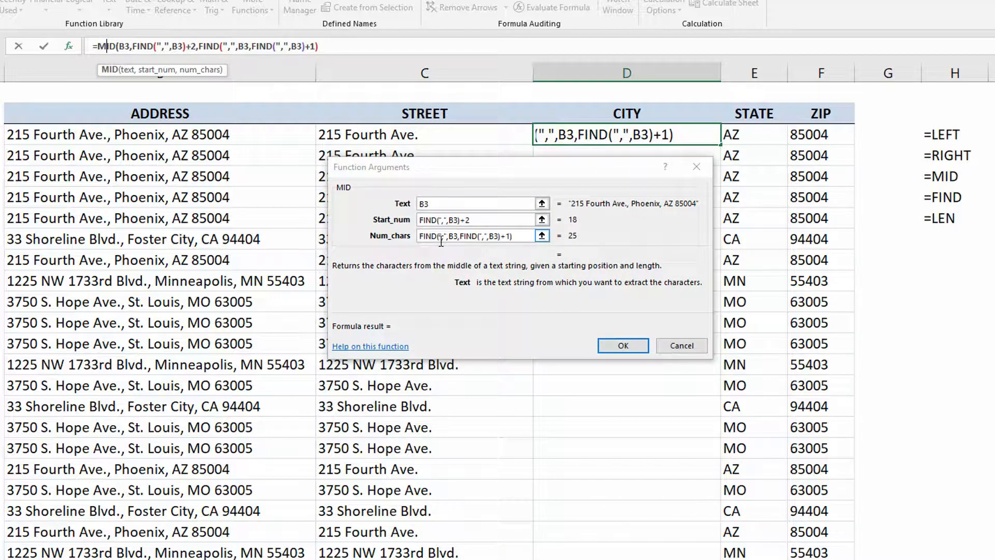
{"action": "left_click", "coordinate": [520, 237]}
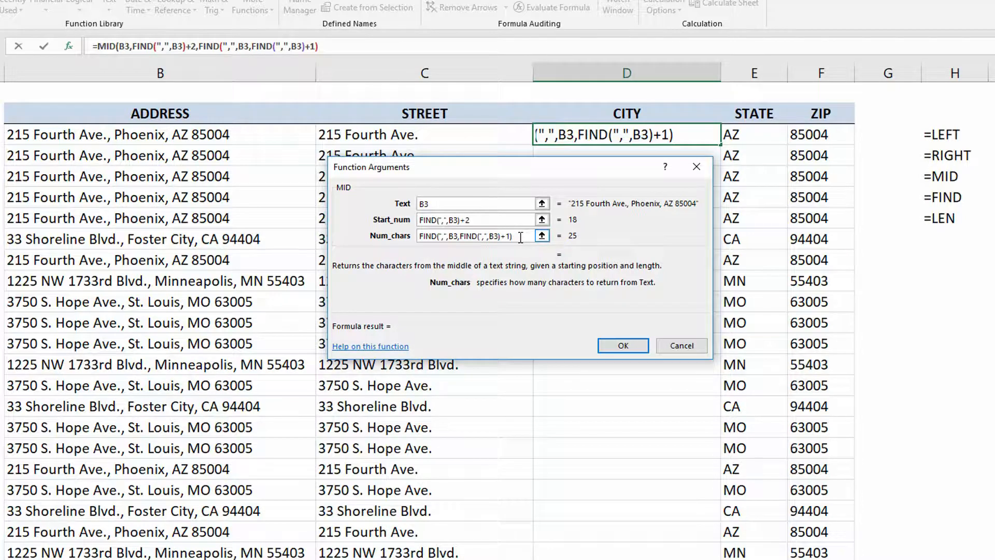
{"action": "type", "text": "-"}
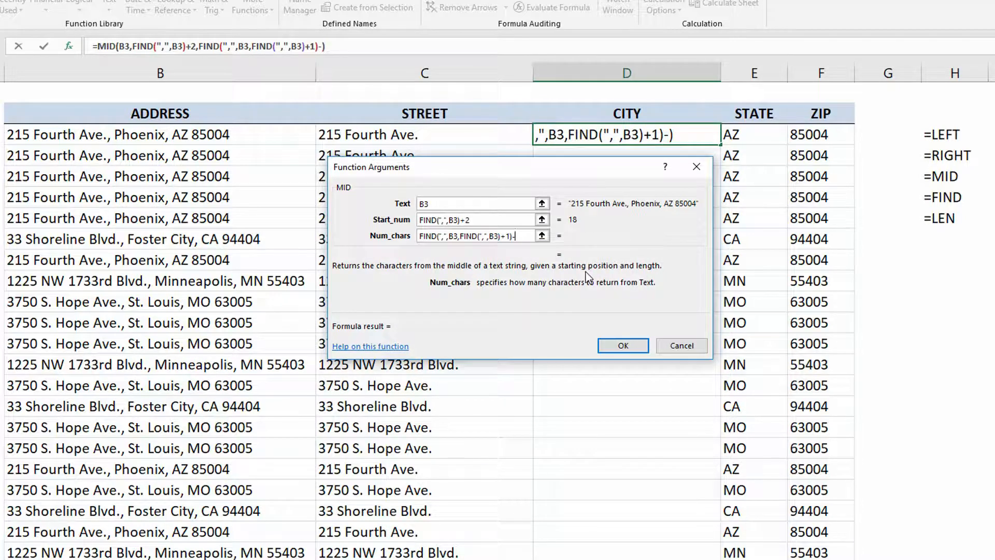
{"action": "type", "text": "FIND("}
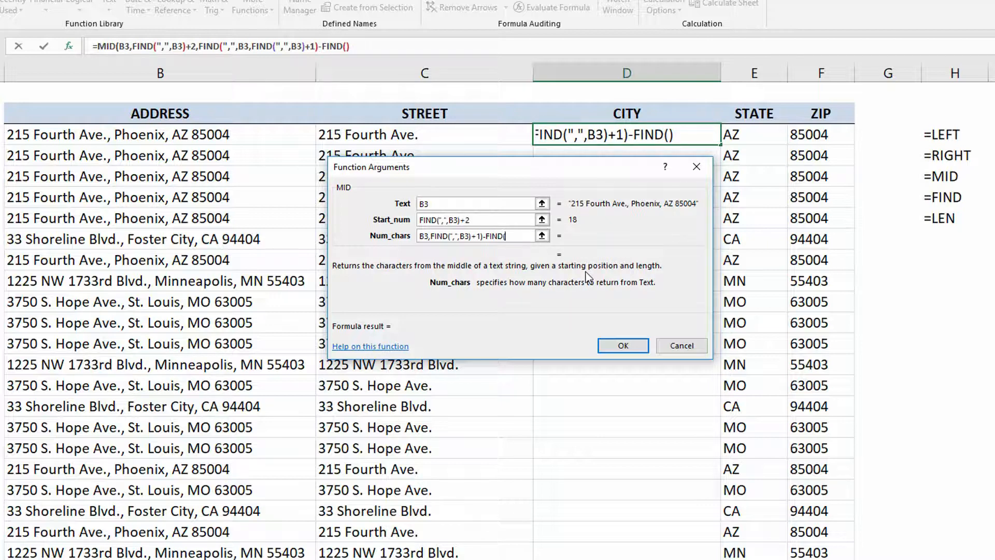
{"action": "type", "text": "\""}
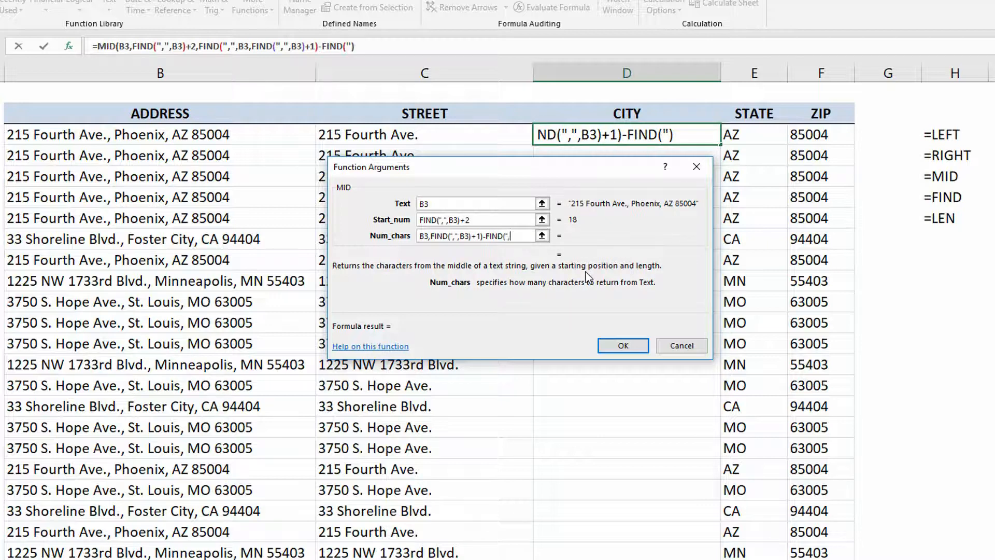
{"action": "type", "text": ",\""}
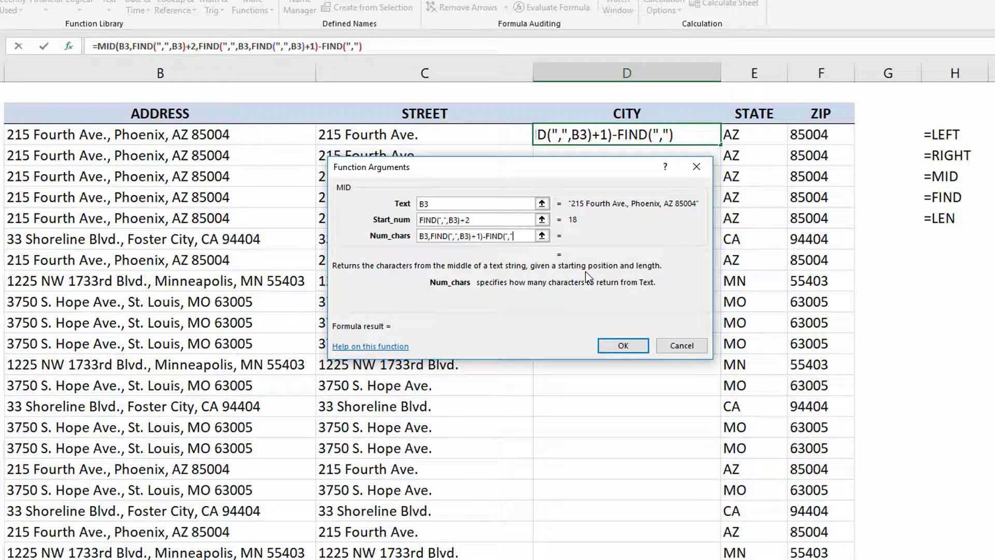
{"action": "type", "text": ","}
{"action": "left_click", "coordinate": [158, 135]}
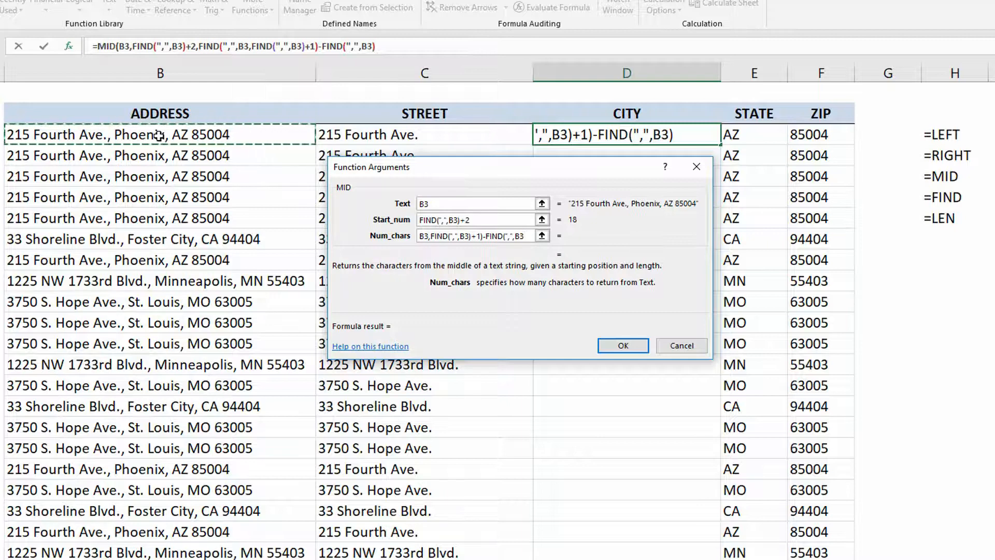
{"action": "type", "text": ")"}
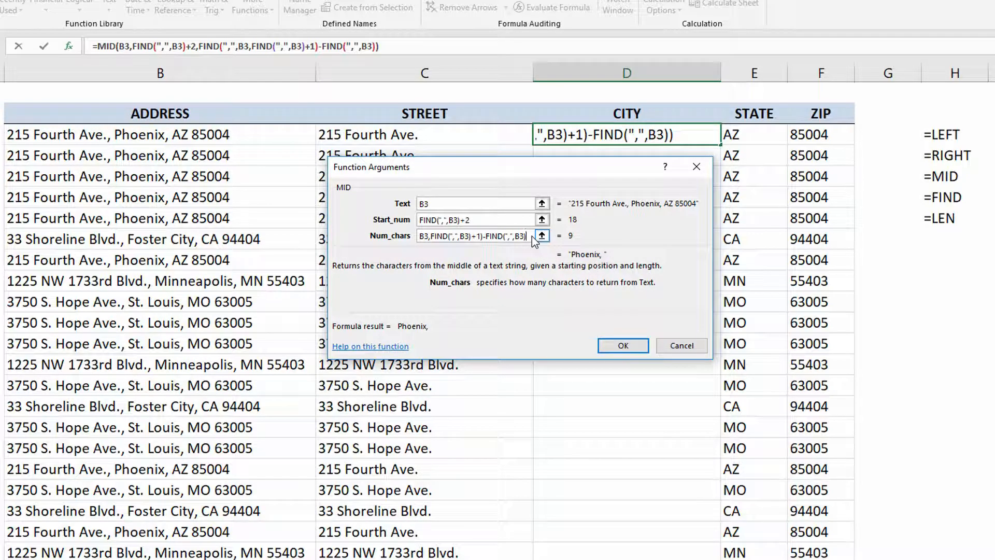
- Subtract 2 more from the CITY formula's Num_chars and fill the completed formula down the CITY column
{"action": "type", "text": "-2"}
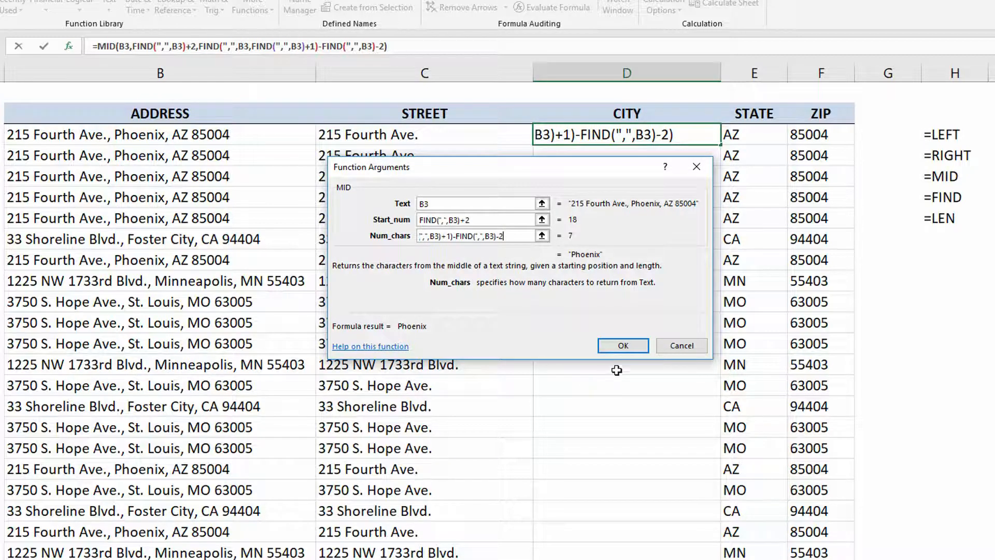
{"action": "left_click", "coordinate": [622, 346]}
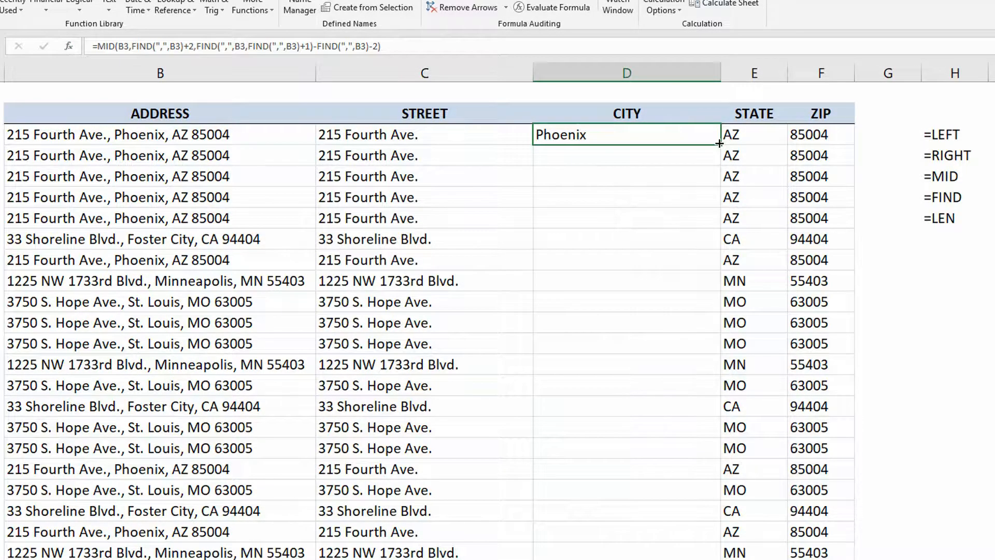
{"action": "double_click", "coordinate": [718, 142]}
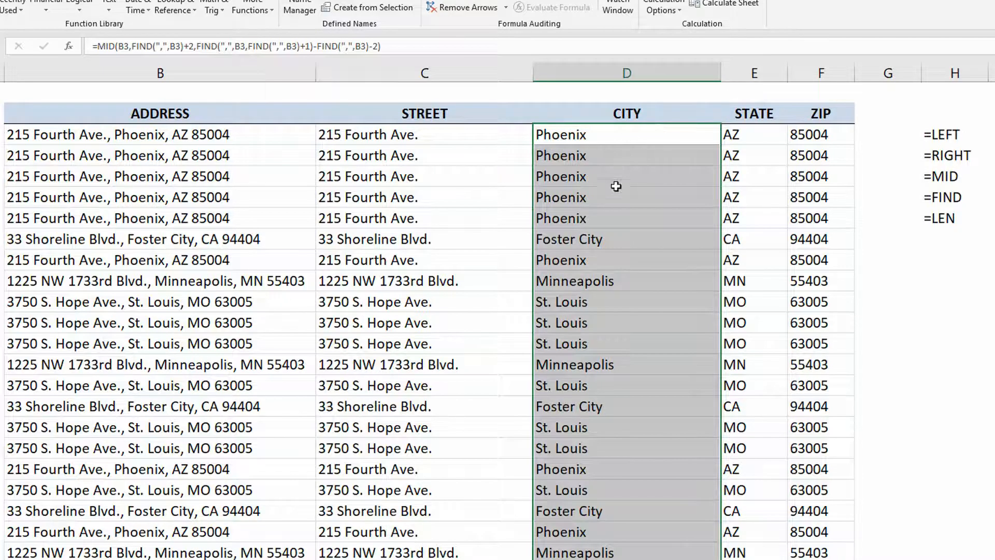
- Check the filled CITY cells down column D and open the formula in D3 for review
{"action": "left_click", "coordinate": [620, 230]}
{"action": "left_click", "coordinate": [621, 230]}
{"action": "key", "text": "Down"}
{"action": "key", "text": "Down"}
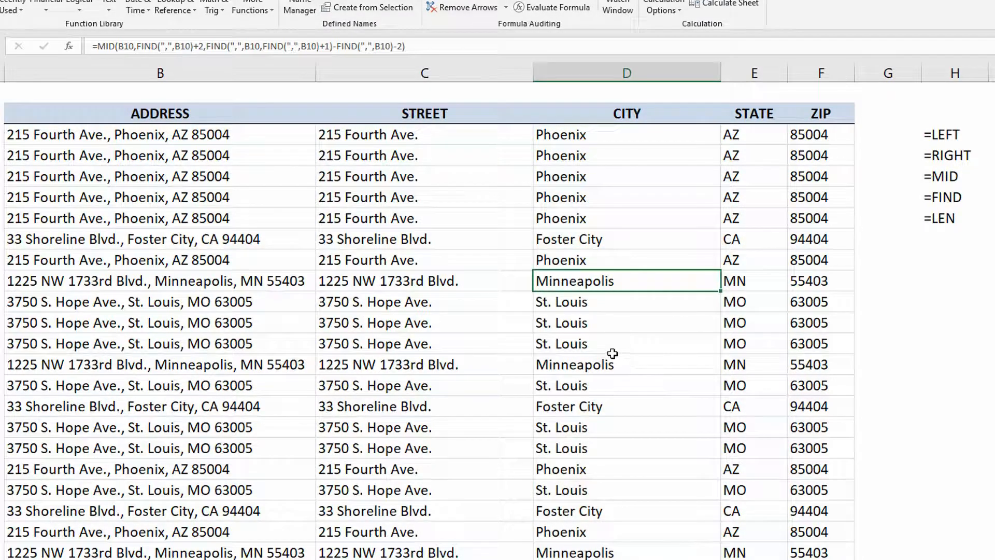
{"action": "key", "text": "Down"}
{"action": "key", "text": "Down"}
{"action": "key", "text": "Down"}
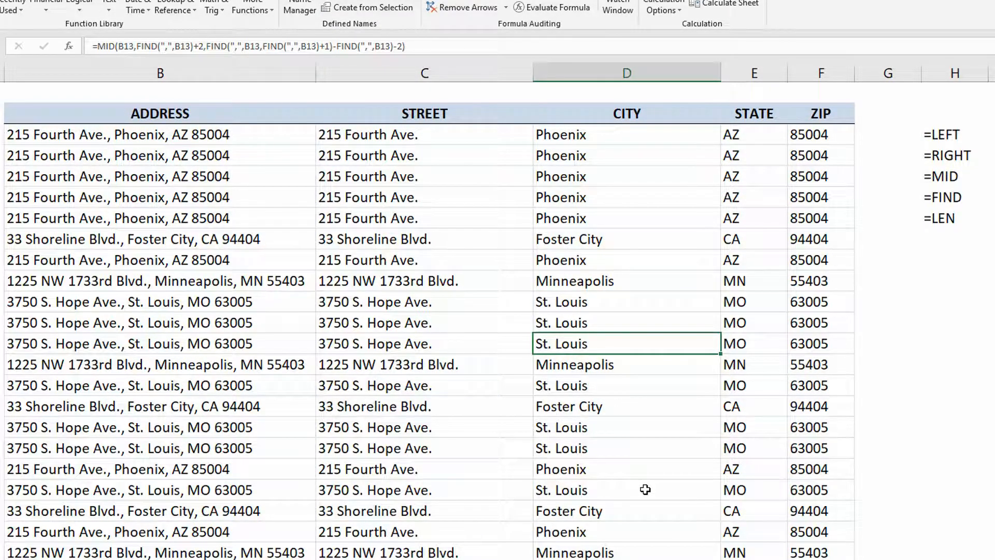
{"action": "double_click", "coordinate": [591, 134]}
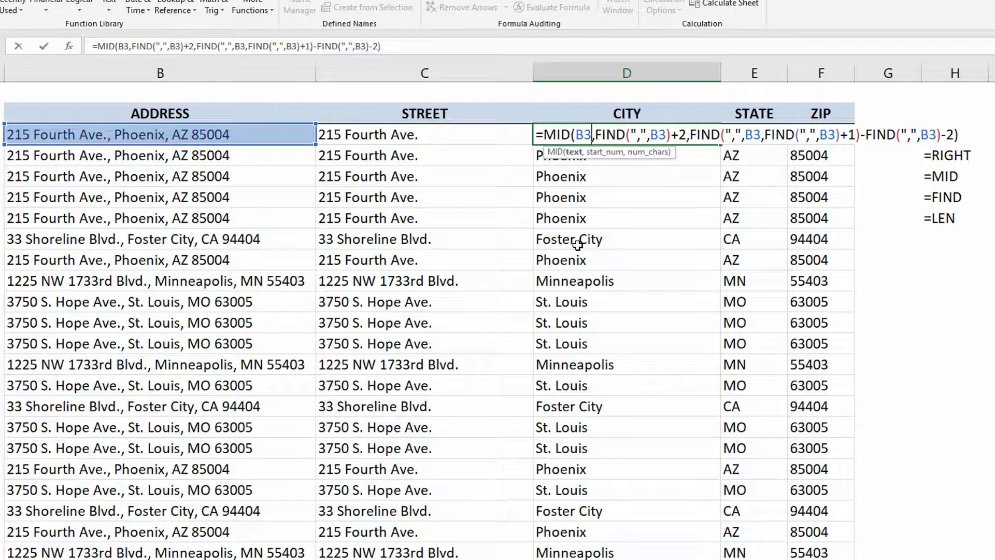